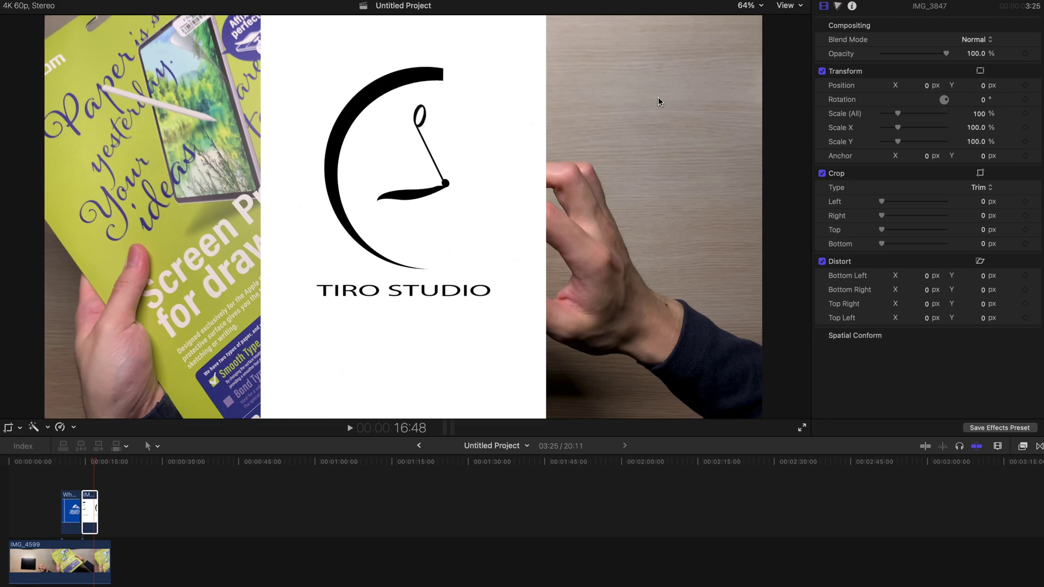
Set the blend mode of the IMG_3847 logo clip to Darken.
click(90, 511)
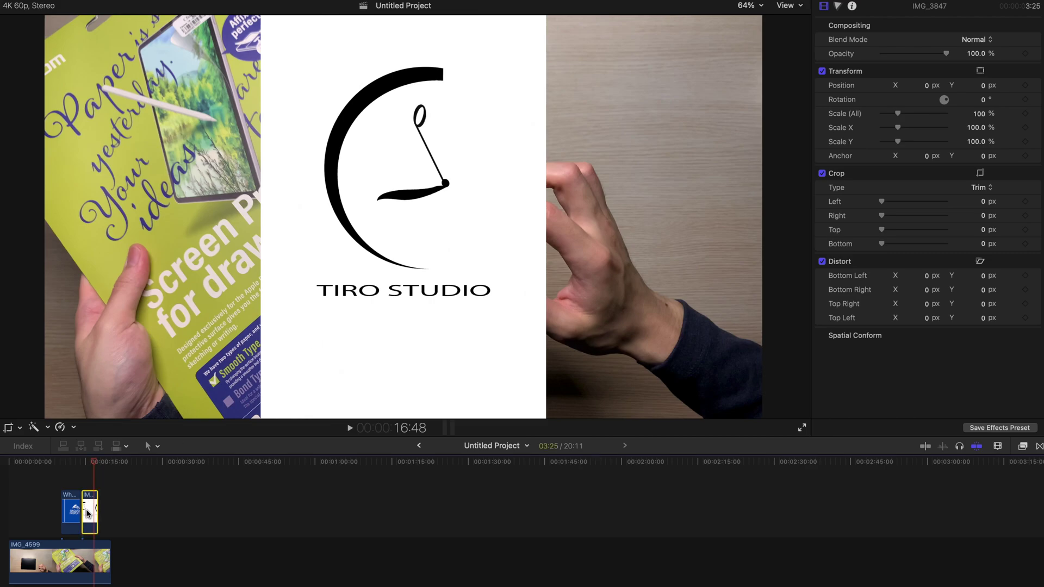
scroll(86, 506, up, 5)
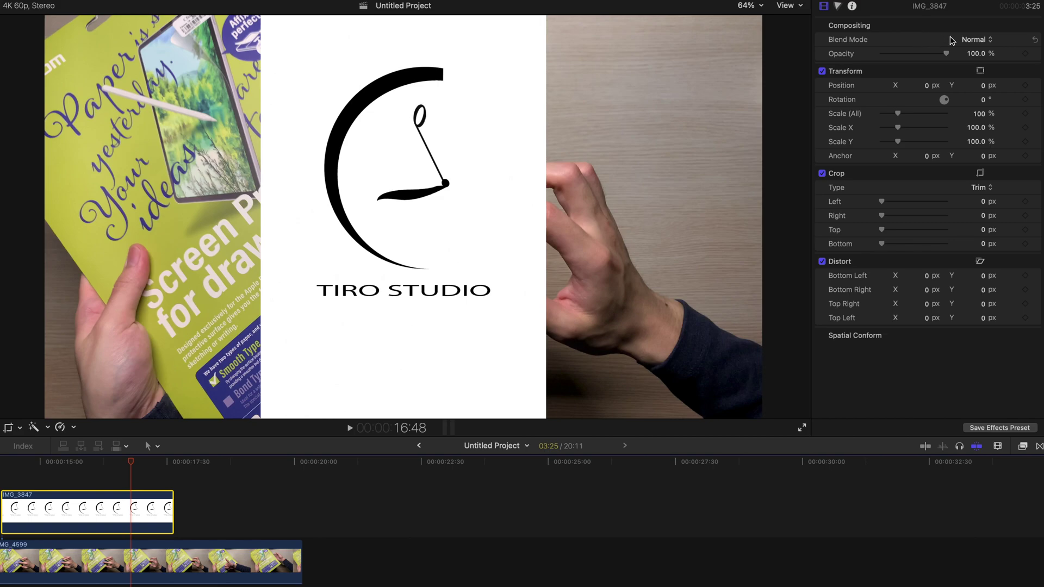
click(844, 39)
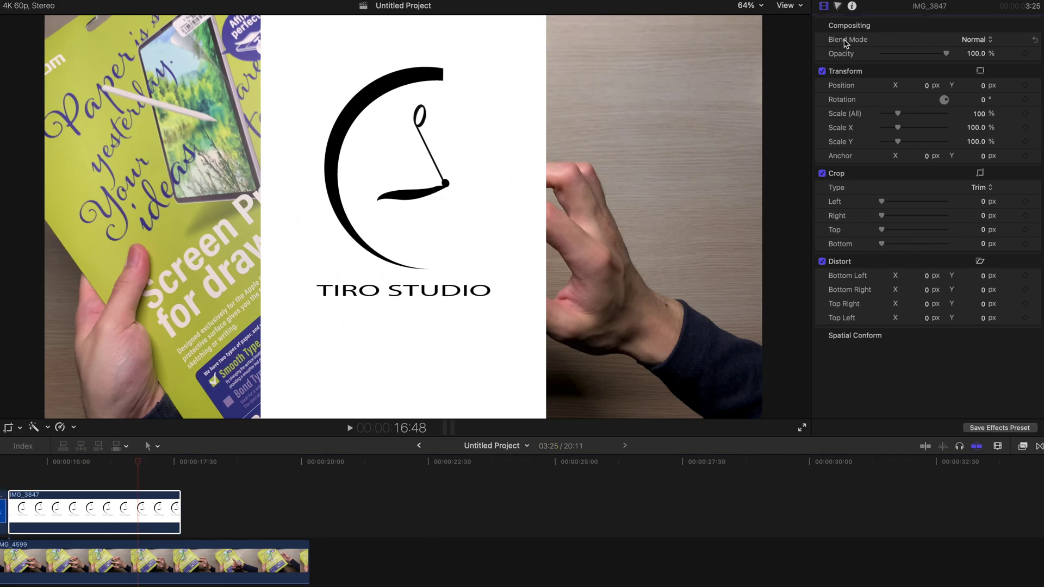
click(978, 39)
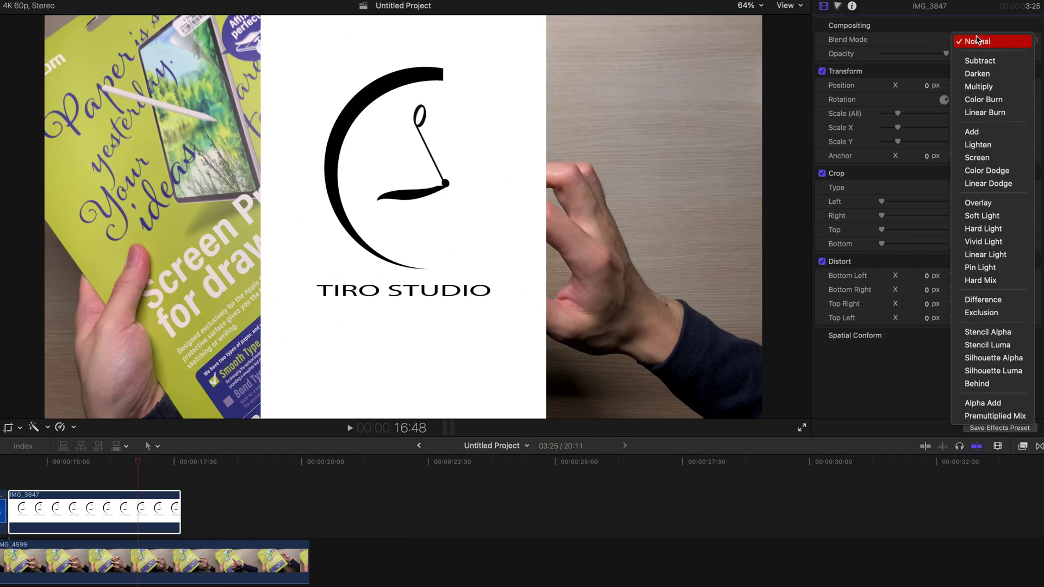
click(977, 74)
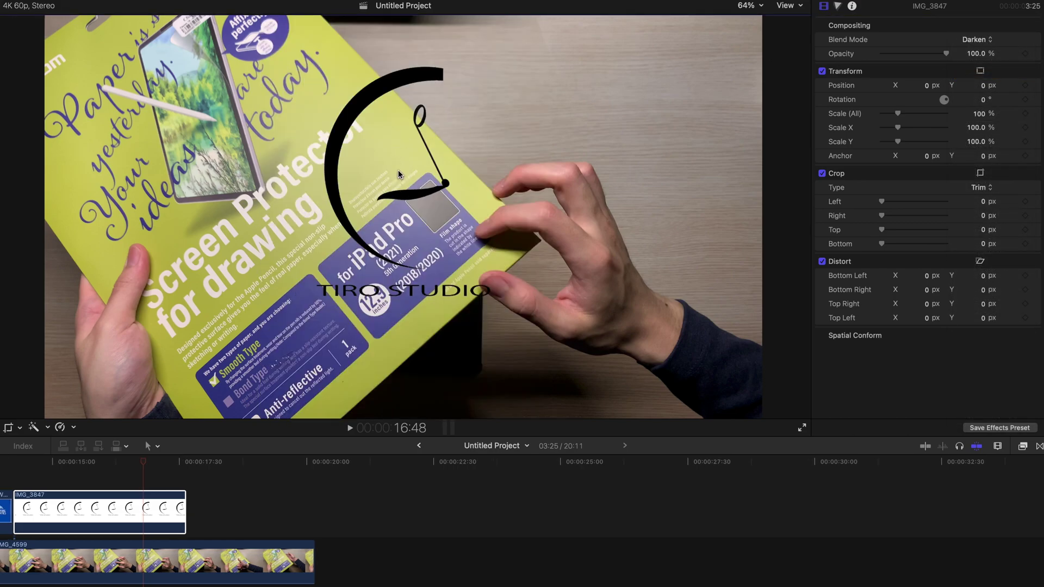
Transform the logo to about 49% scale and move it to the upper-right corner of the frame, about X 1485, Y 615 px.
click(20, 428)
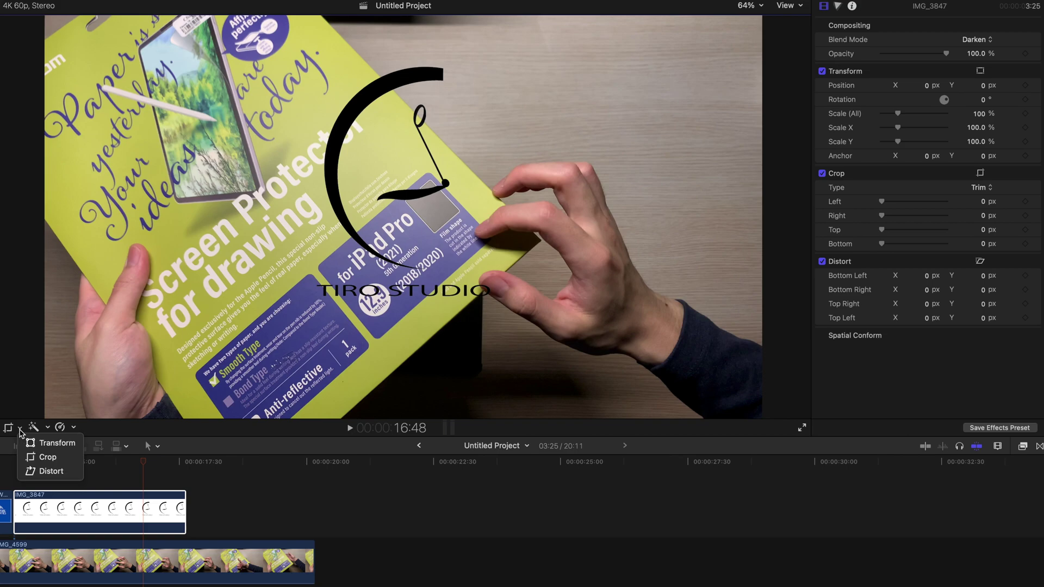
click(48, 444)
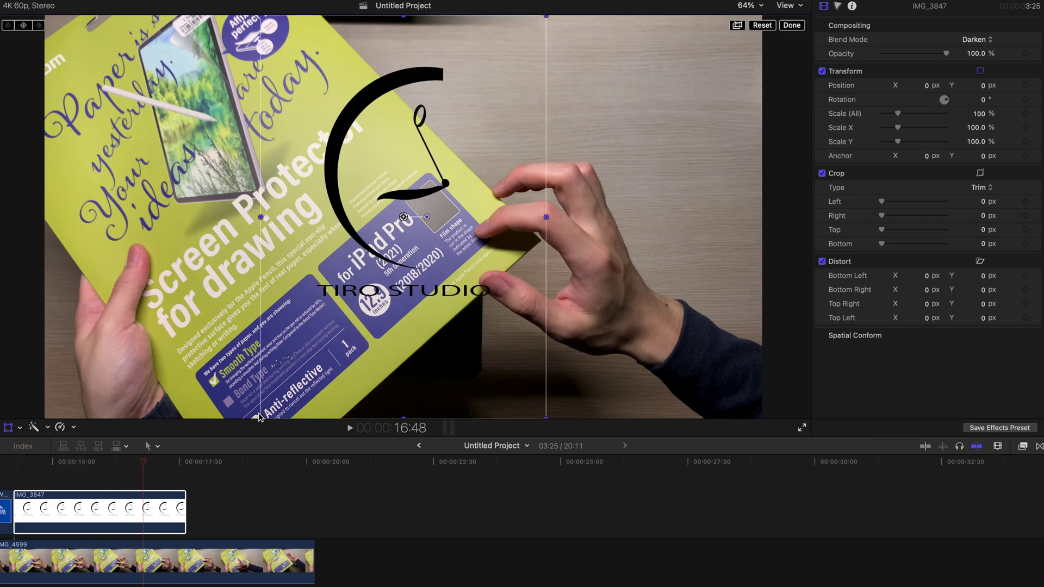
drag(260, 416, 334, 315)
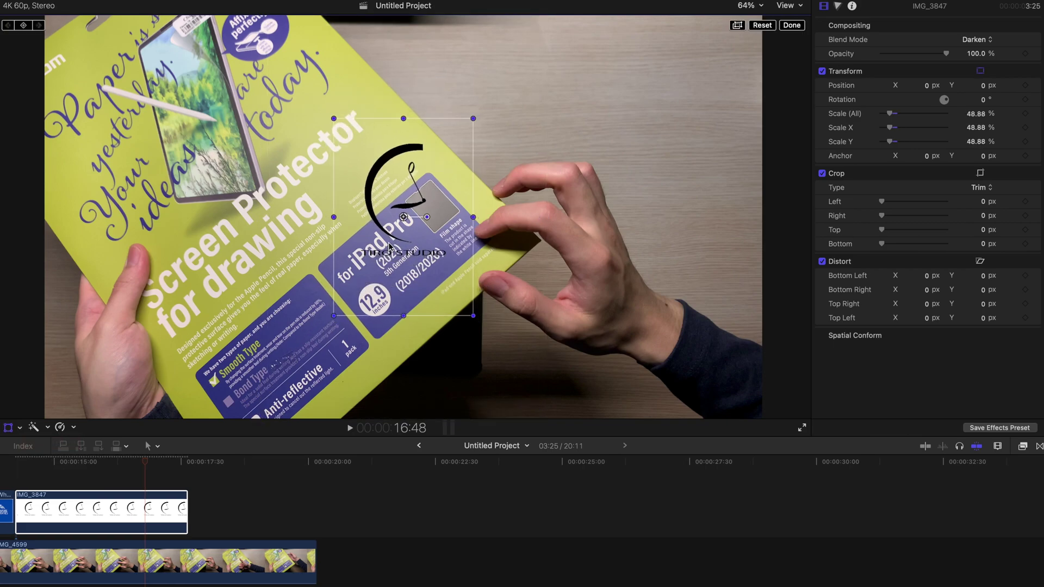
drag(391, 244, 667, 128)
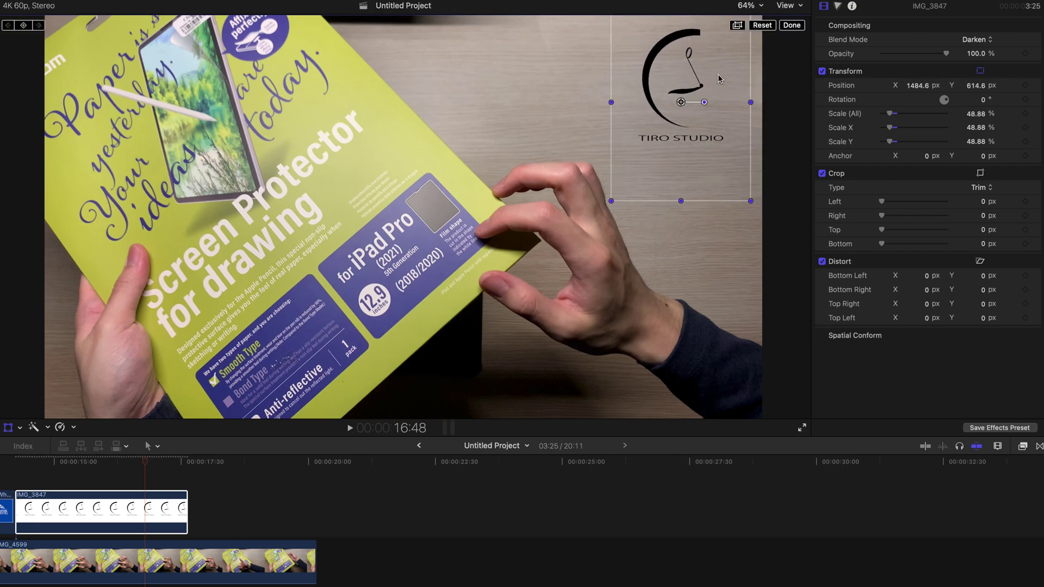
click(792, 25)
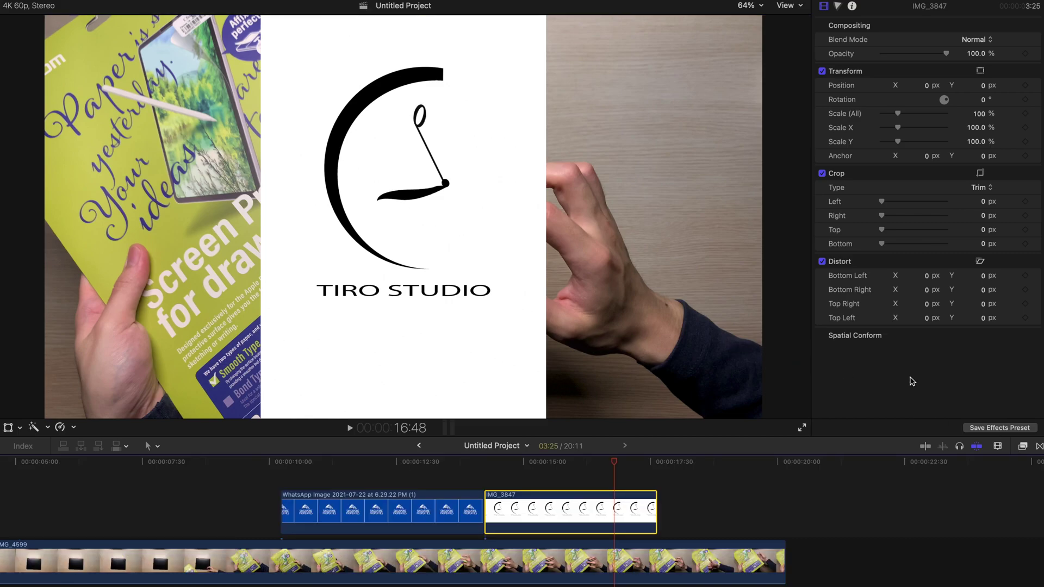
Apply the Shape Mask effect to the IMG_3847 logo clip.
click(1023, 446)
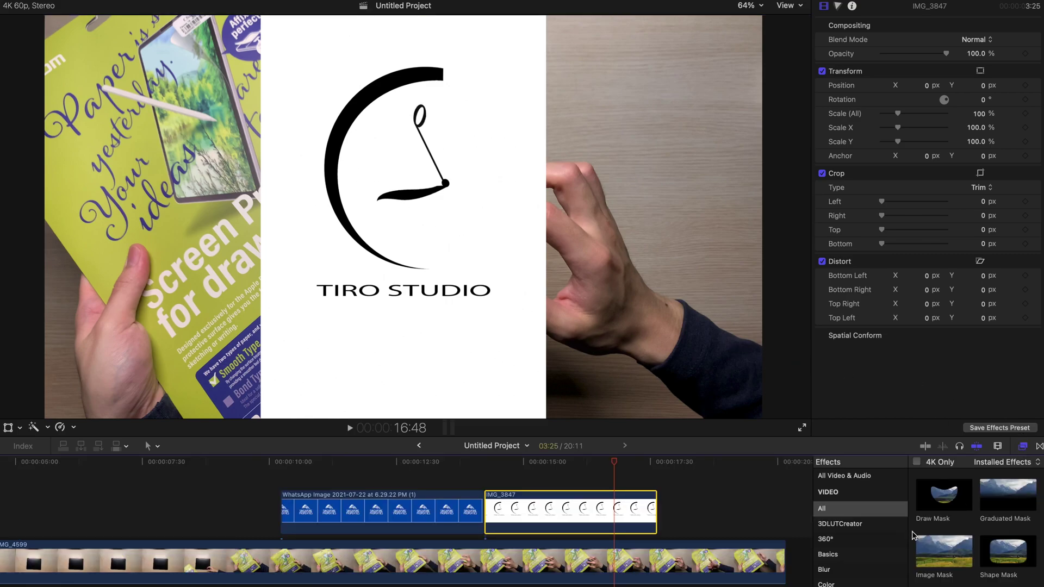
scroll(974, 522, down, 2)
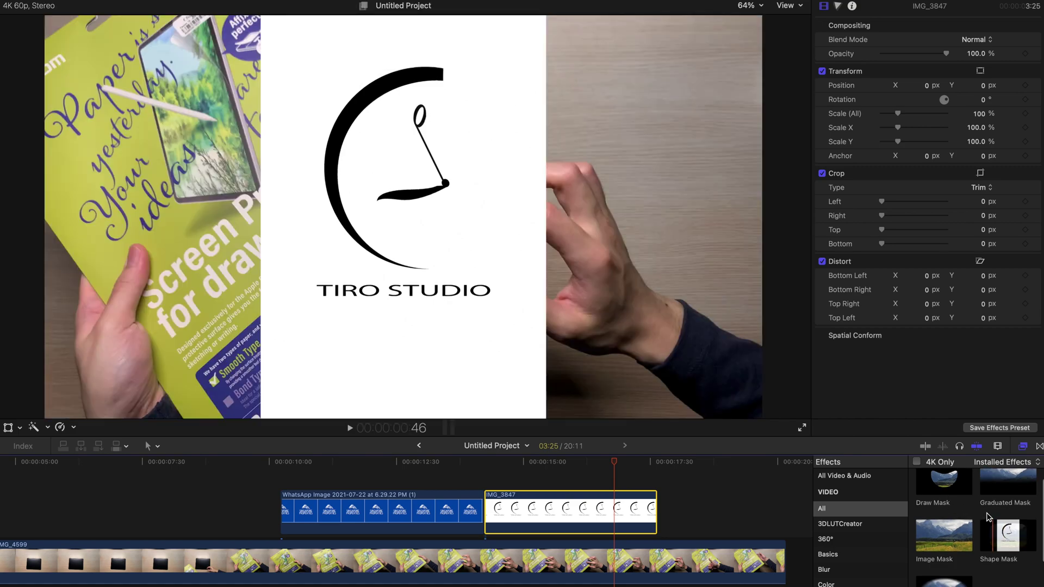
drag(999, 533, 565, 507)
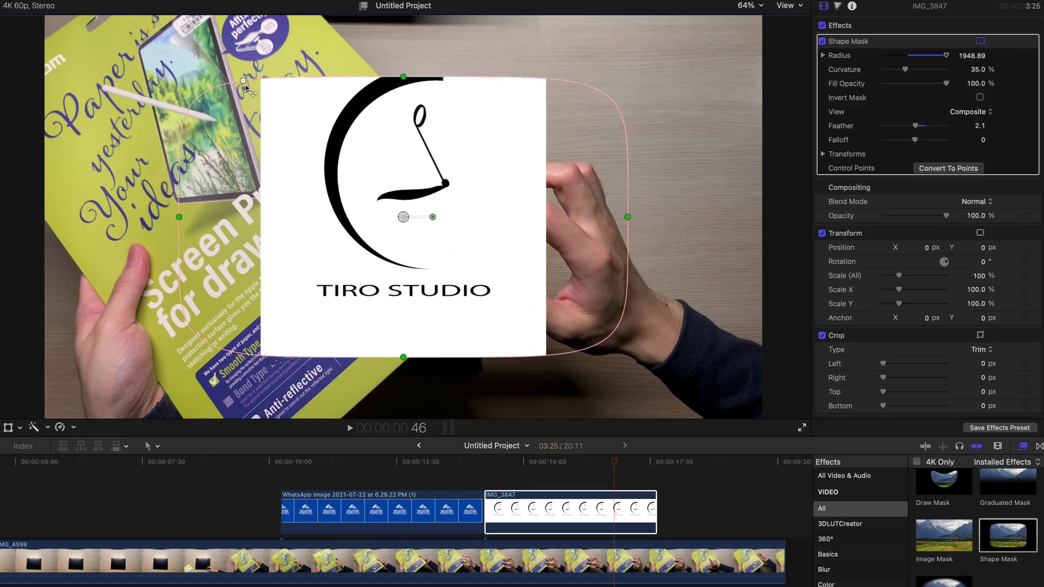
Shape the mask into a circle with 100% curvature and a radius of about 880, fitted around the logo's round emblem.
drag(246, 85, 319, 86)
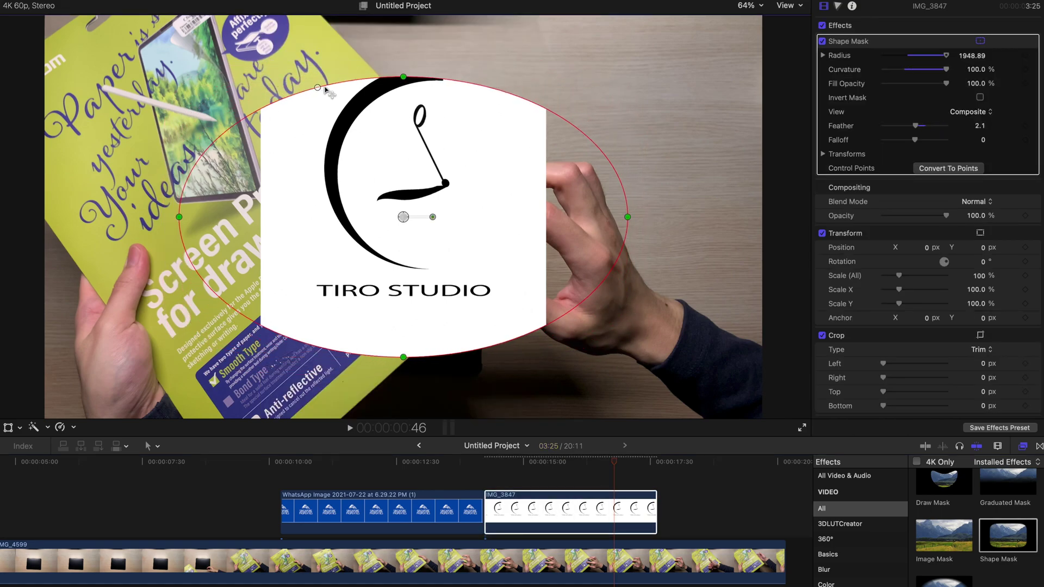
drag(330, 177, 335, 145)
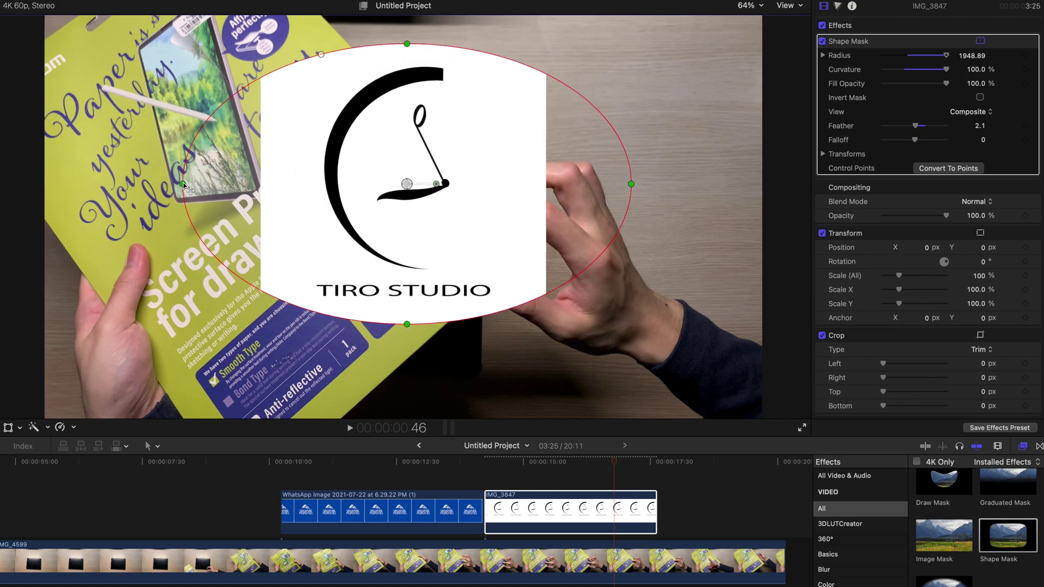
drag(184, 185, 317, 185)
drag(407, 324, 408, 278)
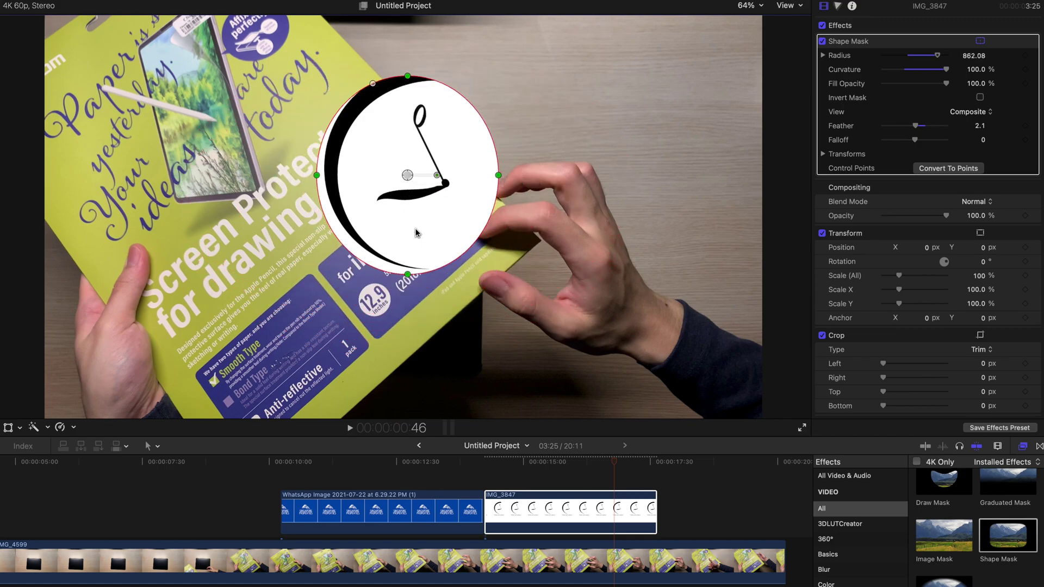
drag(415, 234, 430, 226)
drag(424, 64, 429, 69)
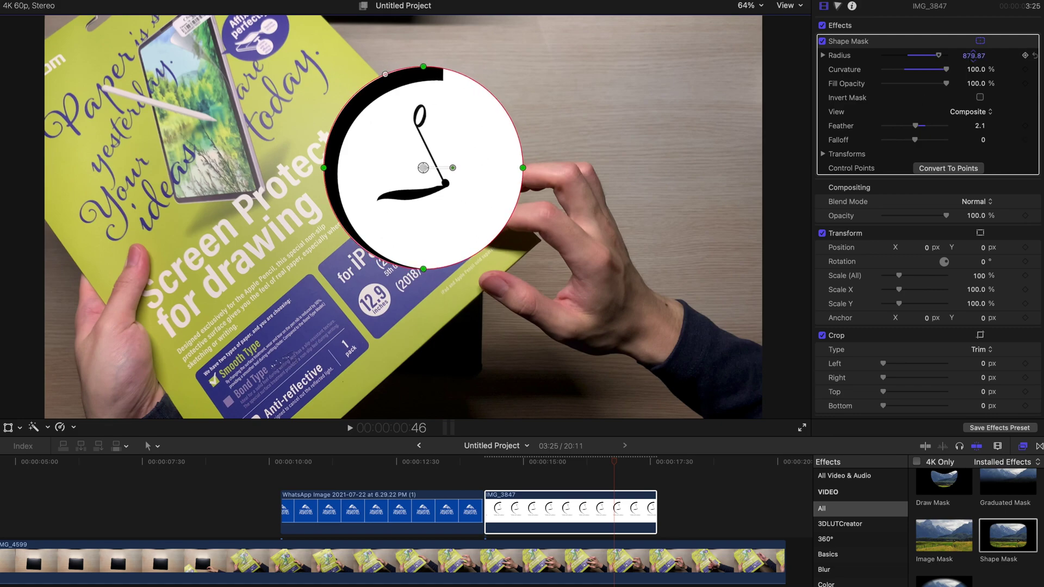
Fine-tune the Shape Mask radius to 880.87 and check the mask's edge with the logo clip deselected.
drag(974, 55, 973, 56)
click(965, 59)
click(567, 562)
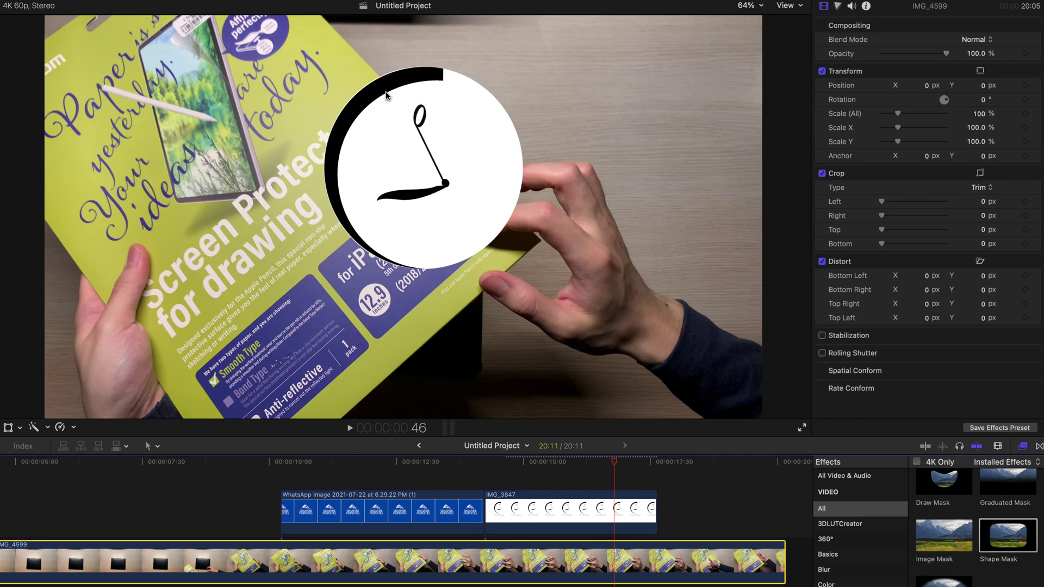
click(599, 526)
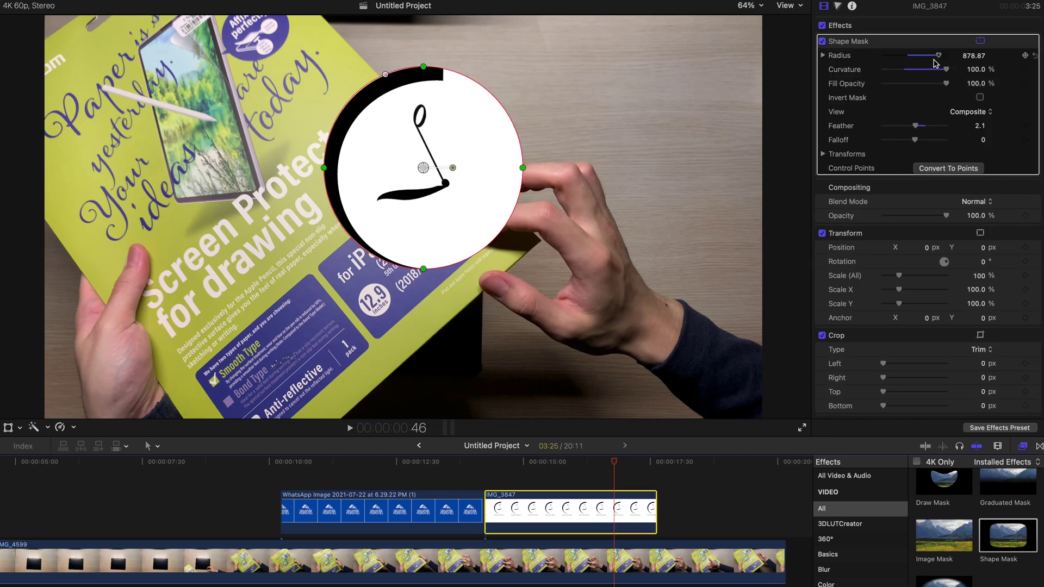
click(970, 57)
drag(974, 55, 973, 52)
click(623, 560)
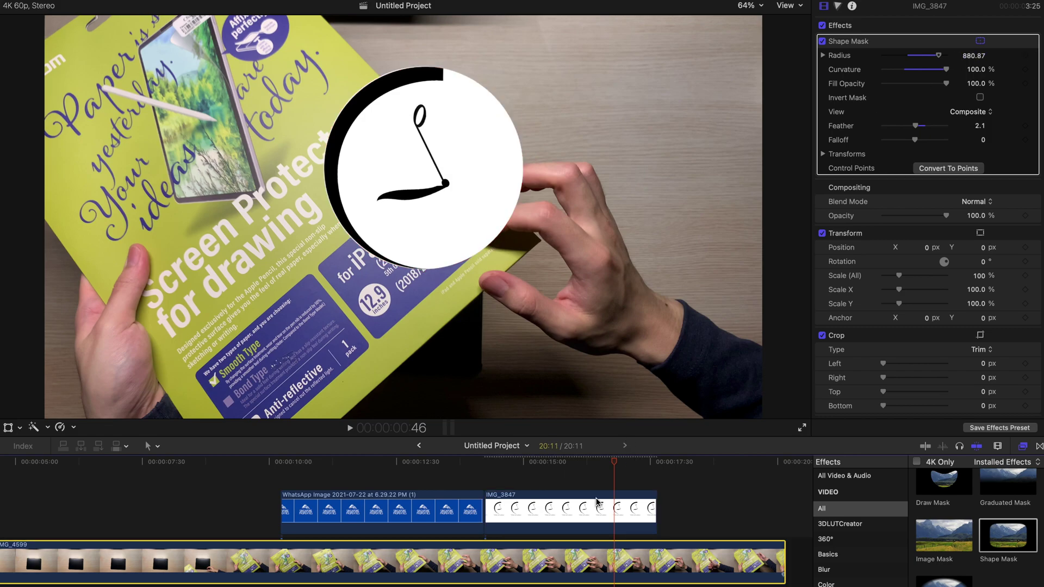
Set the Shape Mask feather on the logo clip to -20 and check the edge without the mask outline.
click(597, 507)
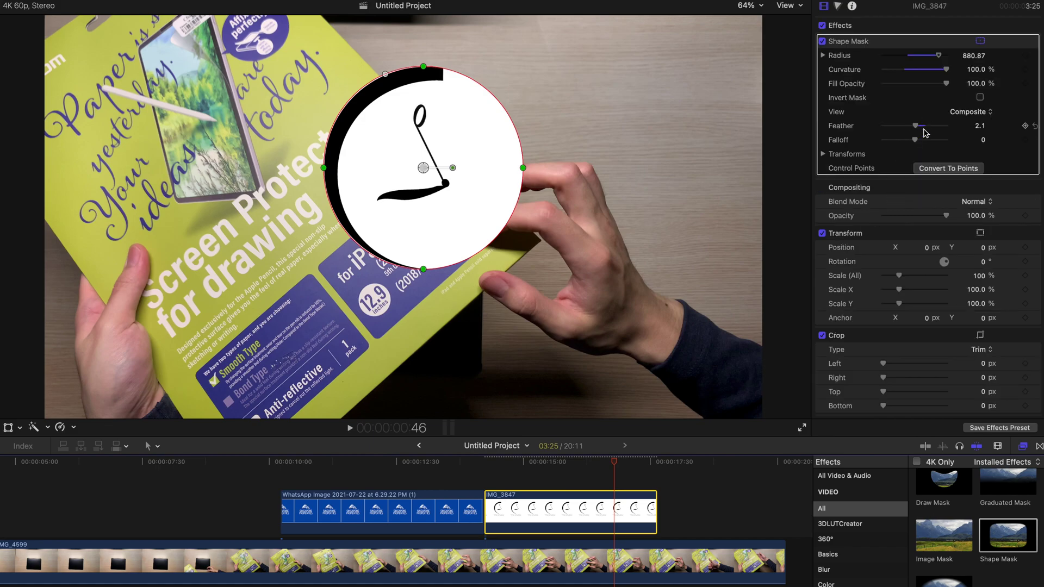
drag(916, 129, 912, 129)
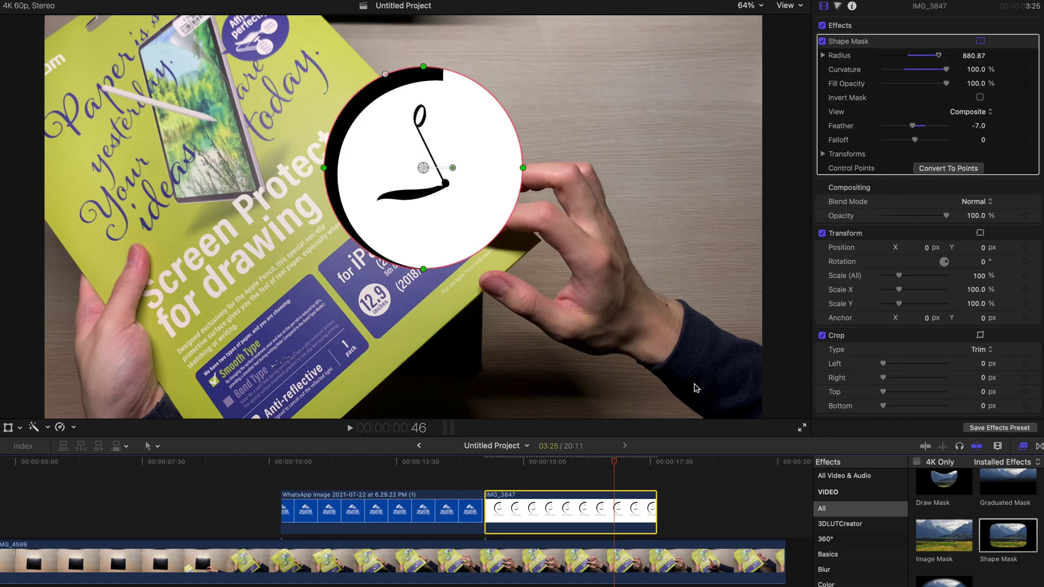
click(602, 564)
click(605, 511)
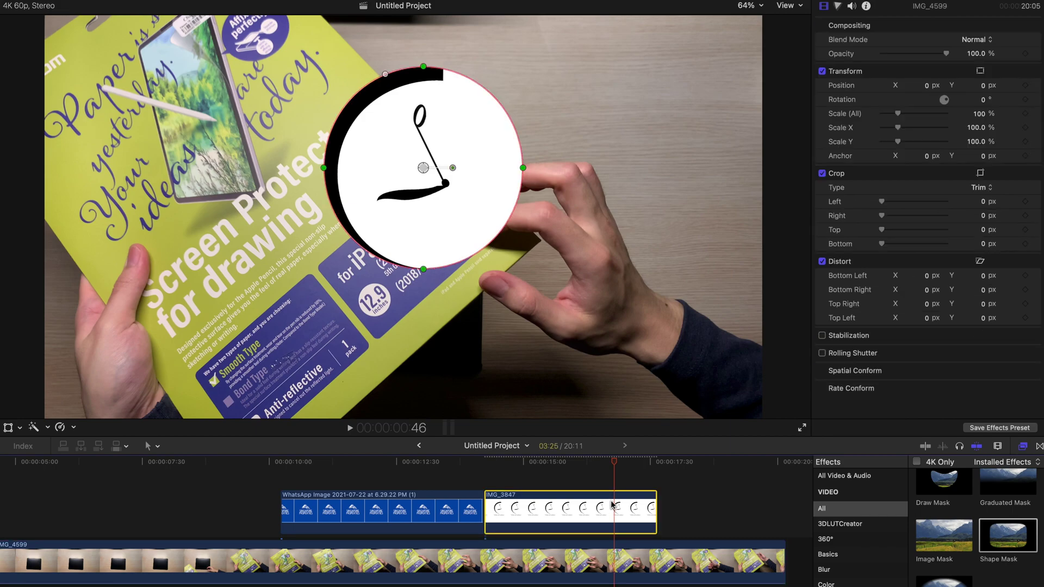
drag(911, 129, 908, 129)
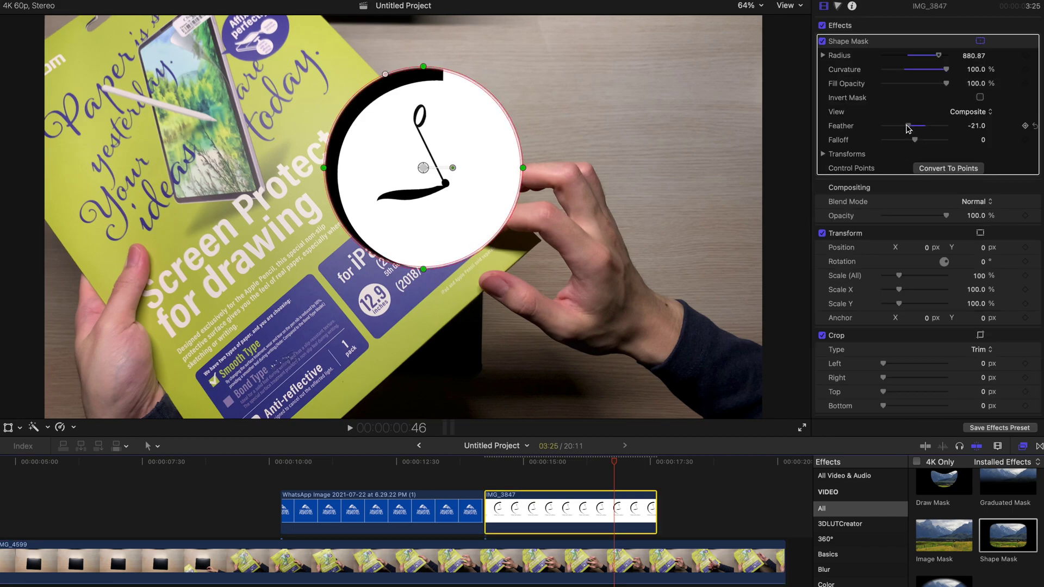
click(603, 563)
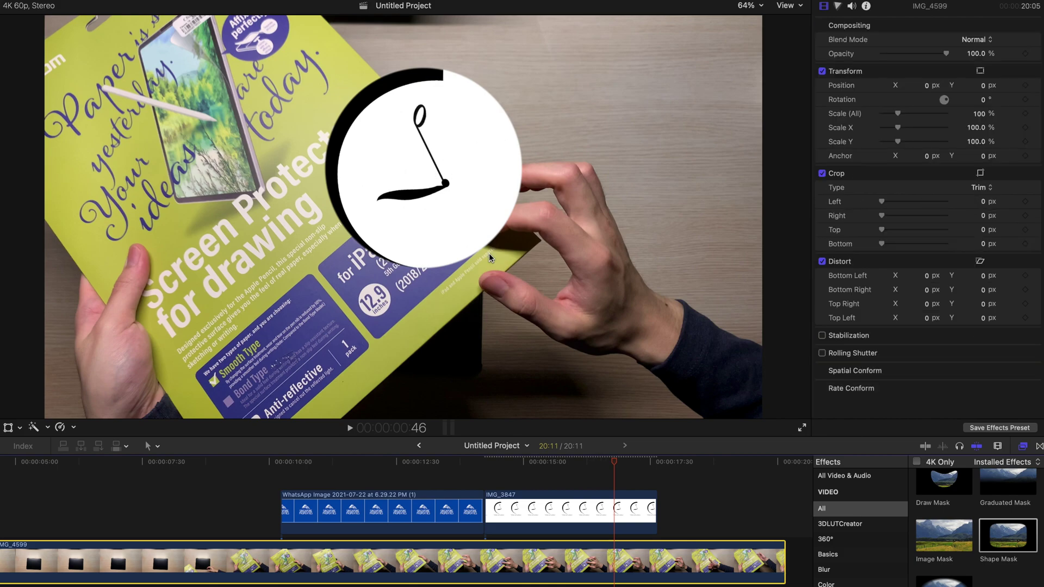
Duplicate the masked IMG_3847 clip directly above itself in the timeline and delete the Shape Mask from the upper copy.
click(590, 508)
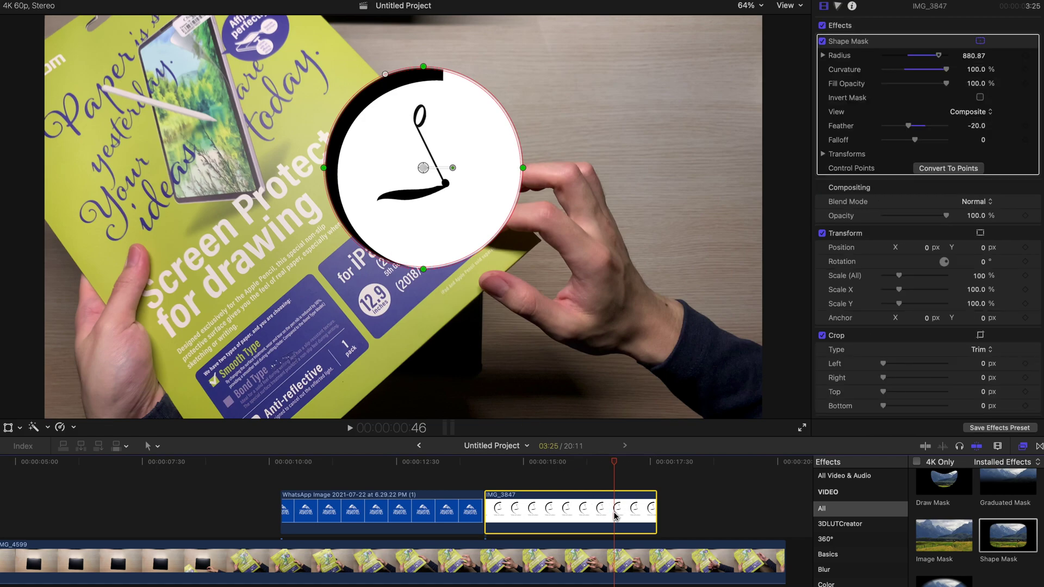
alt+drag(614, 516, 611, 483)
scroll(611, 485, up, 2)
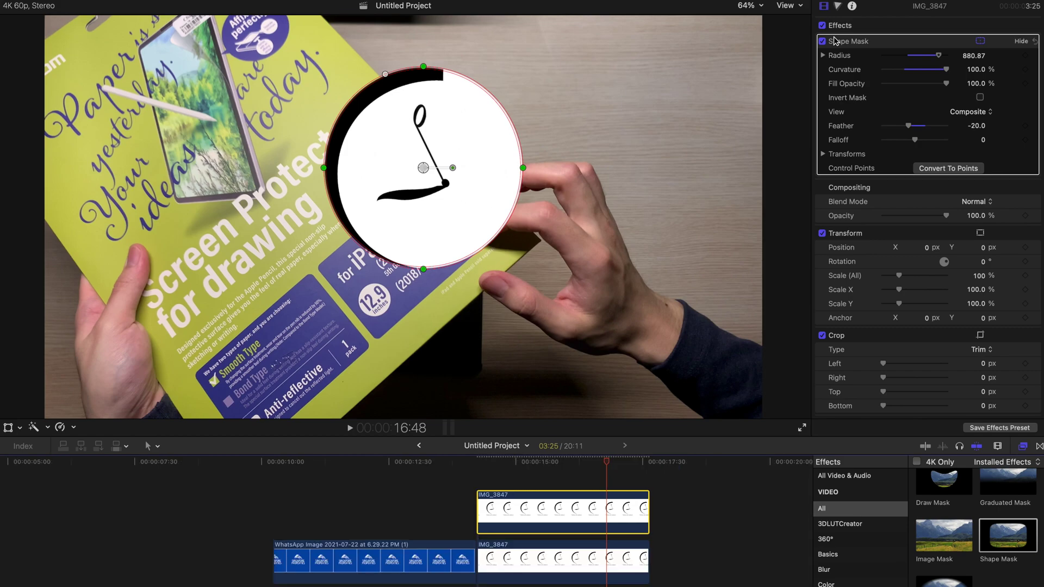
click(872, 53)
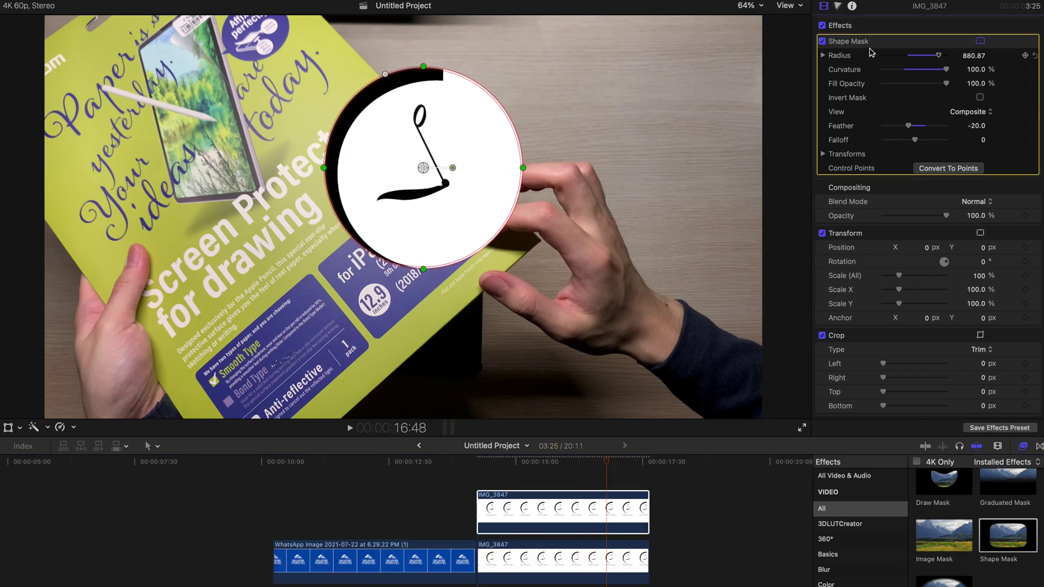
key(Delete)
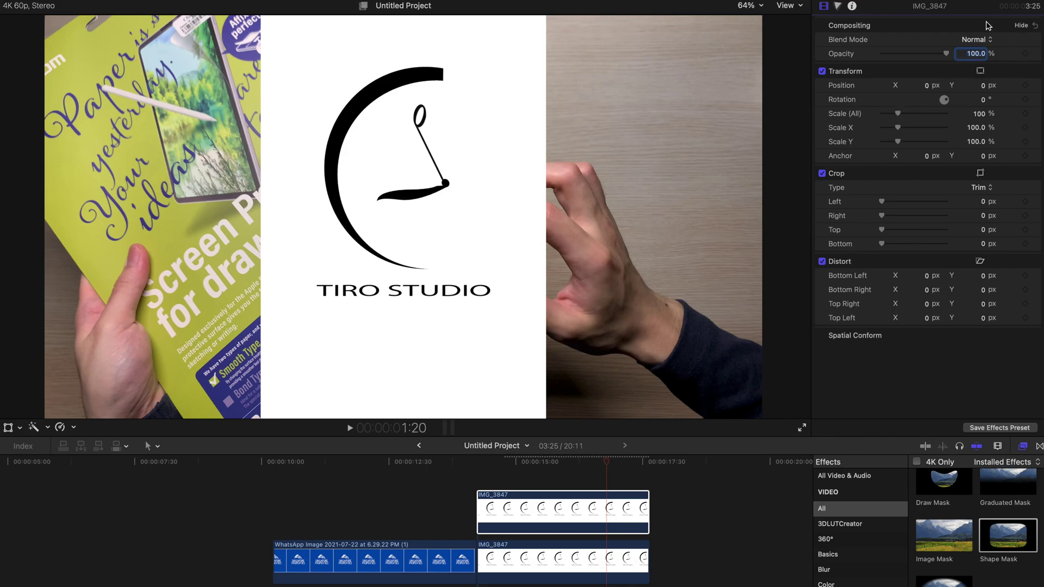
Set the blend mode of the upper IMG_3847 copy to Darken.
click(979, 40)
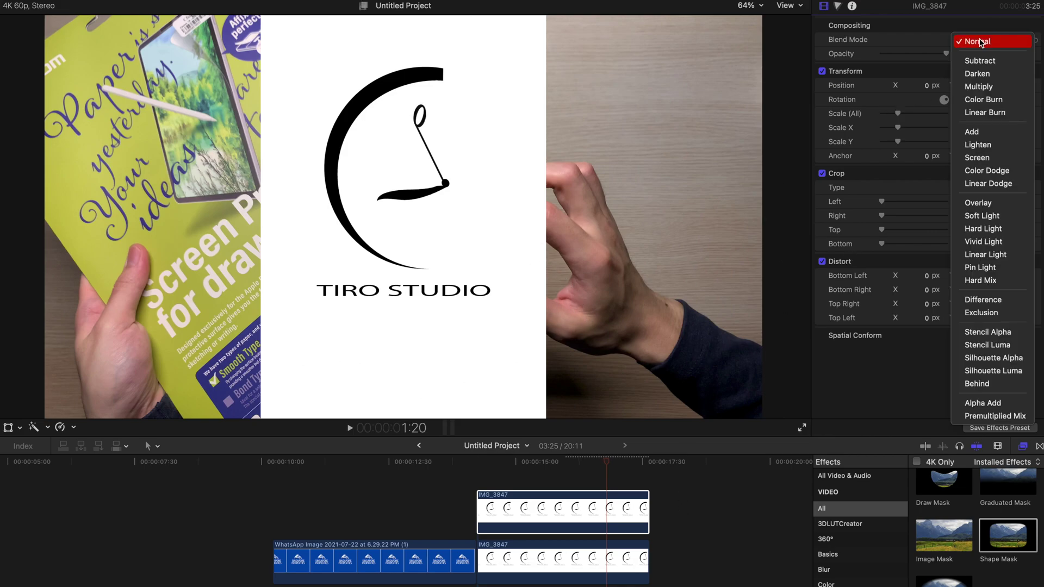
click(977, 73)
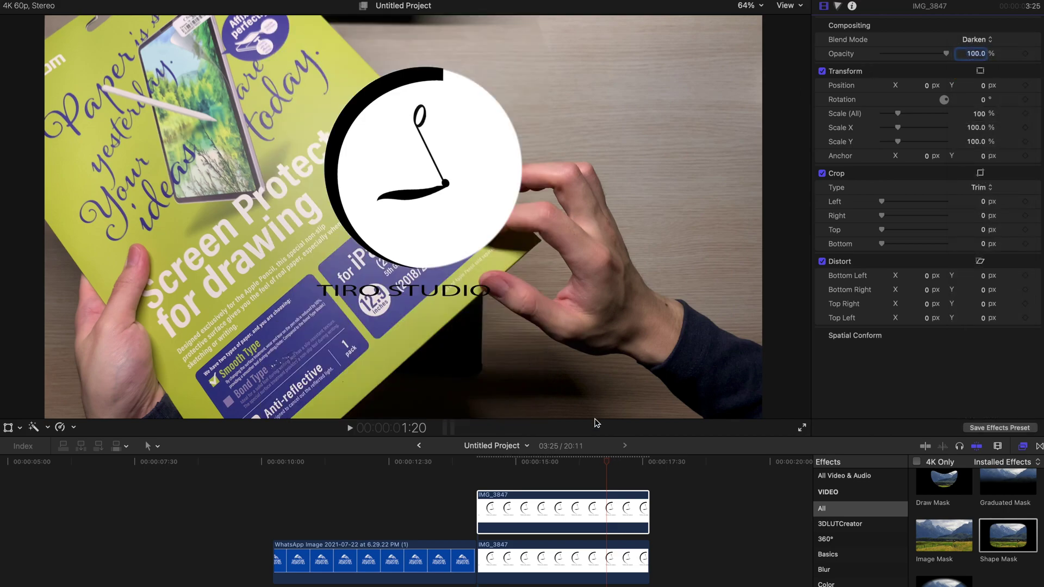
click(424, 282)
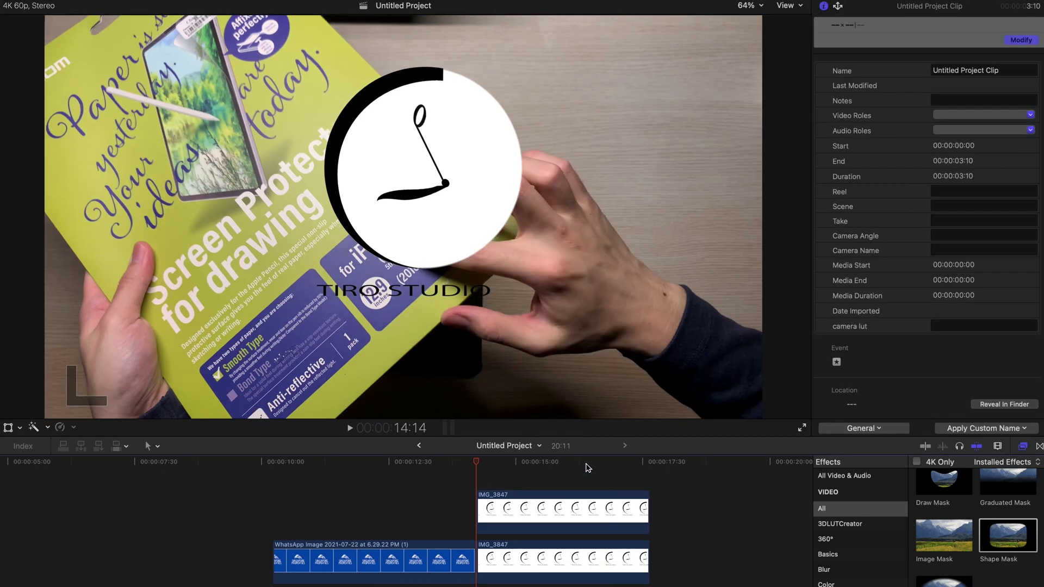
Select both IMG_3847 clips together and set their X position to 1093 px.
click(585, 464)
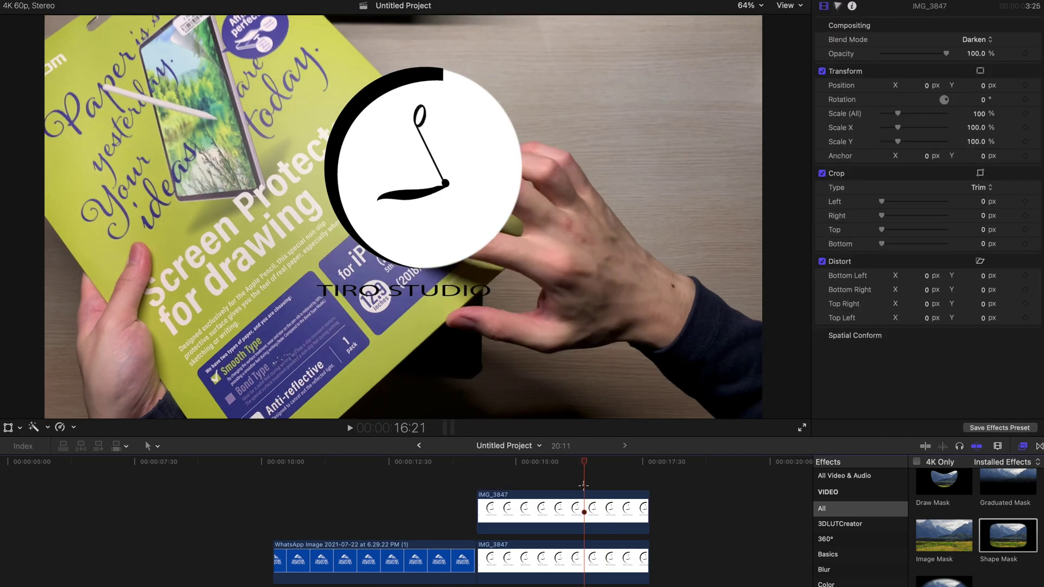
drag(584, 485, 584, 558)
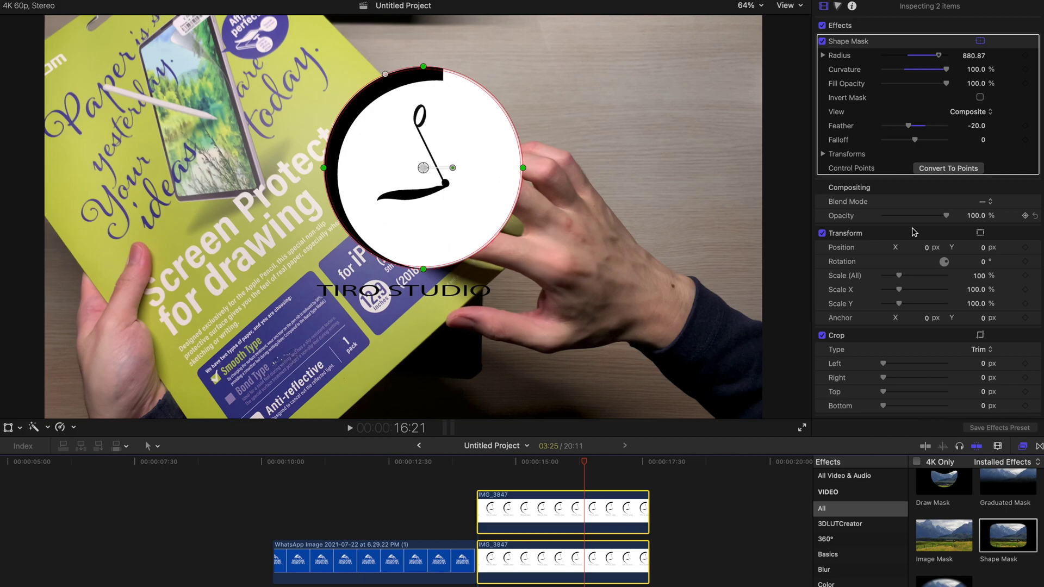
drag(928, 247, 991, 247)
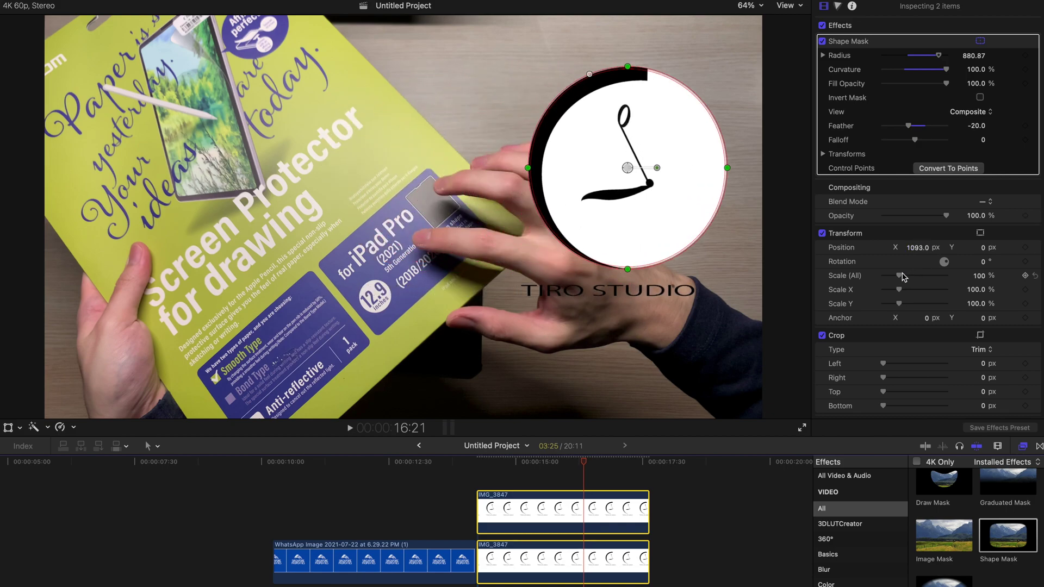
Scale both IMG_3847 clips to 61% and set their position to X 1366 px, Y 563 px, then check the logo without the mask outline.
drag(899, 278, 893, 276)
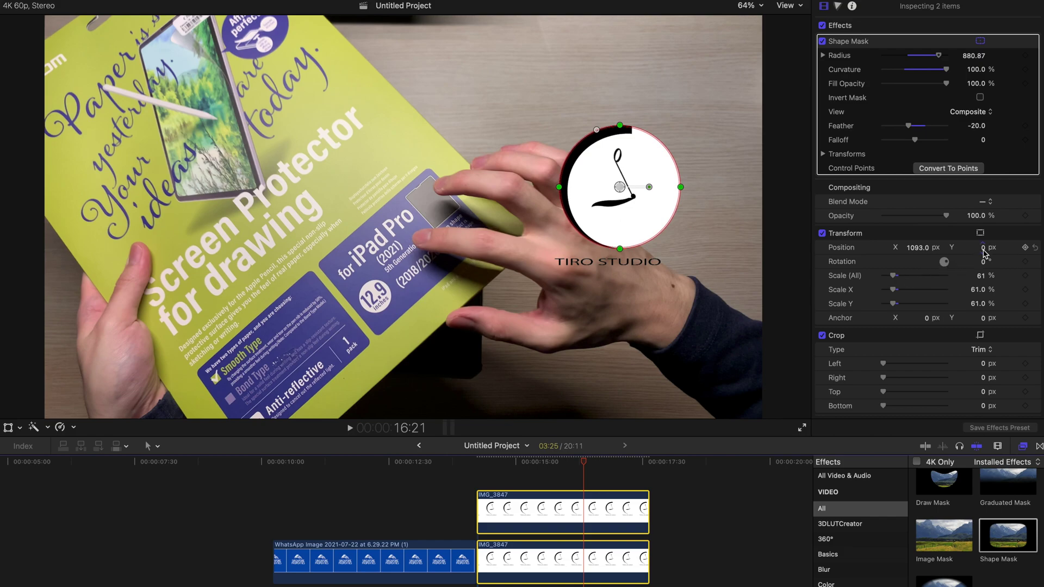
mouse_move(976, 247)
mouse_down()
mouse_move(982, 239)
mouse_move(986, 253)
mouse_up()
drag(917, 247, 917, 244)
click(704, 201)
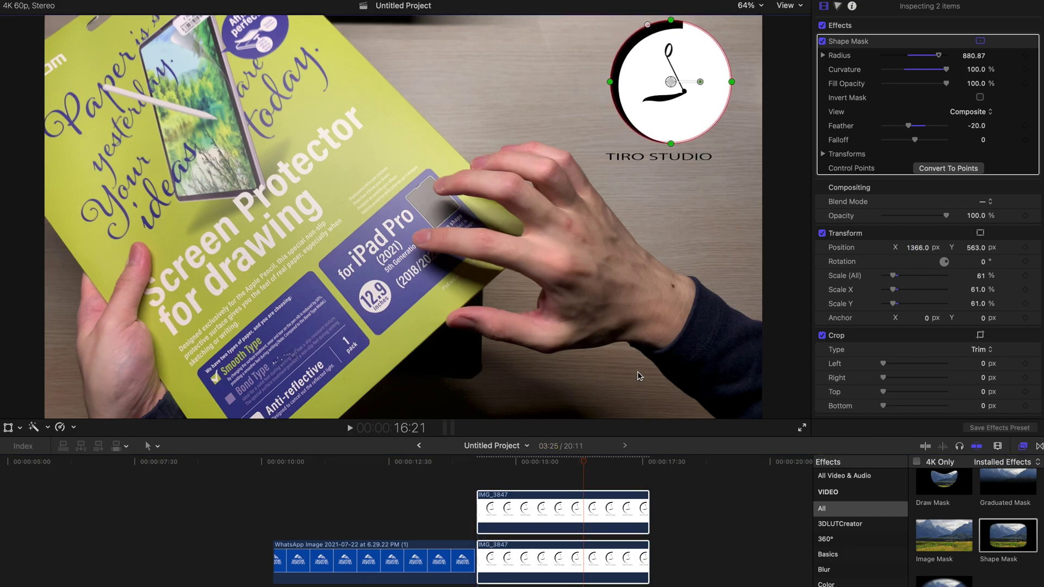
click(570, 540)
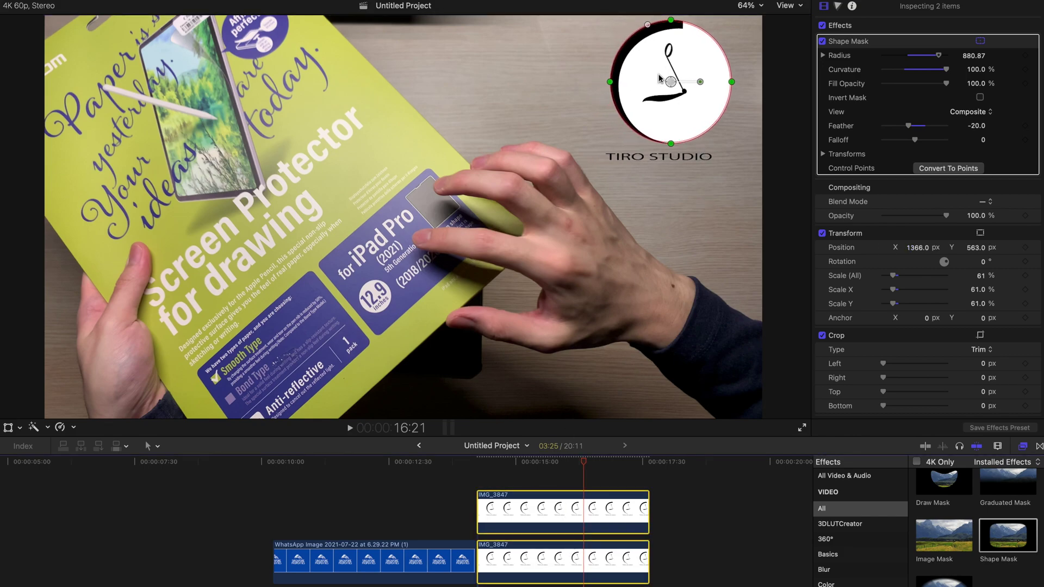
click(570, 485)
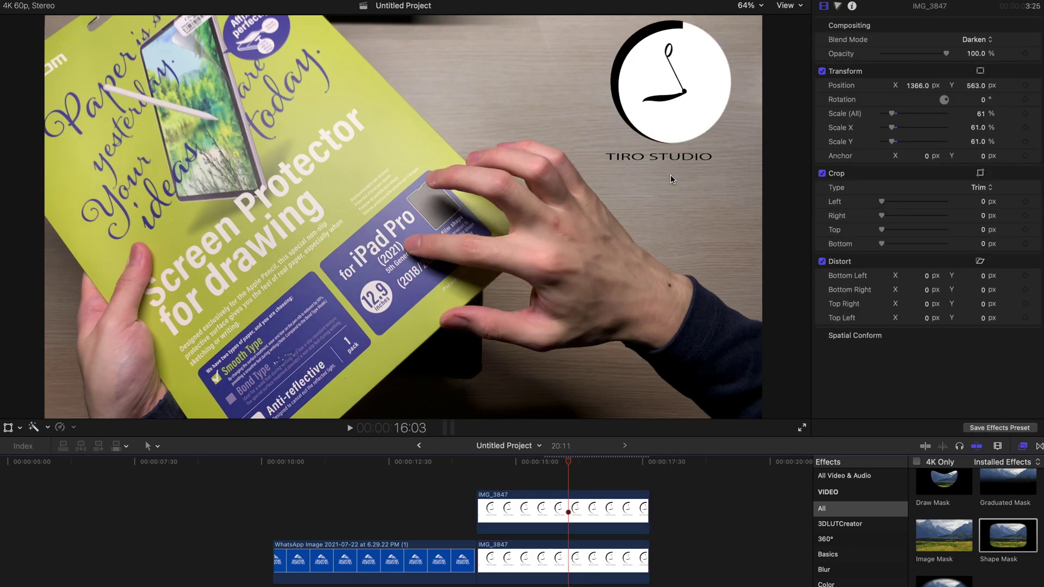
Crop the Singapore Properties logo clip by 42 px left, 40 px right, 34 px top and 71 px bottom.
click(368, 513)
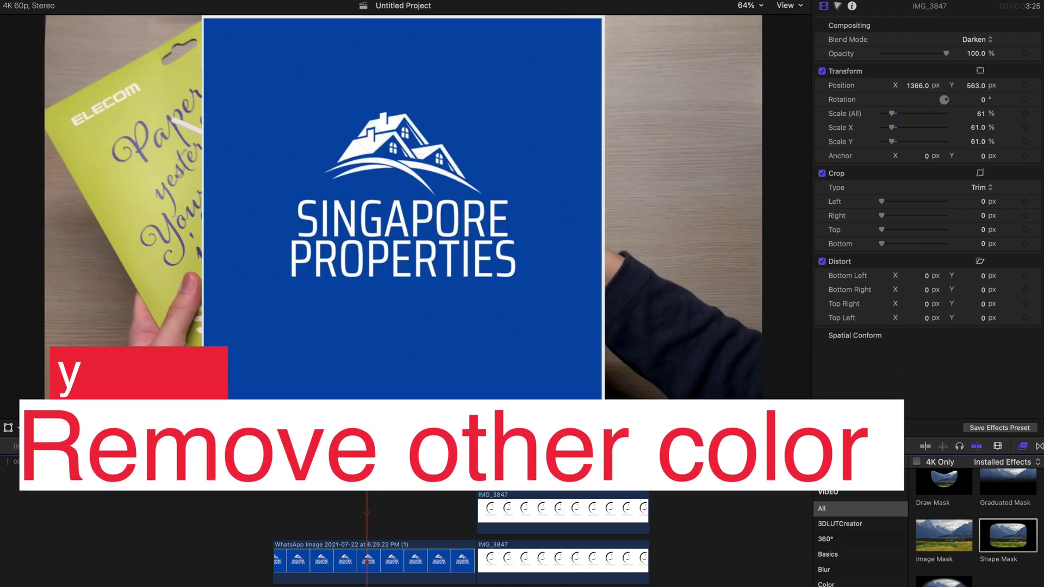
click(395, 564)
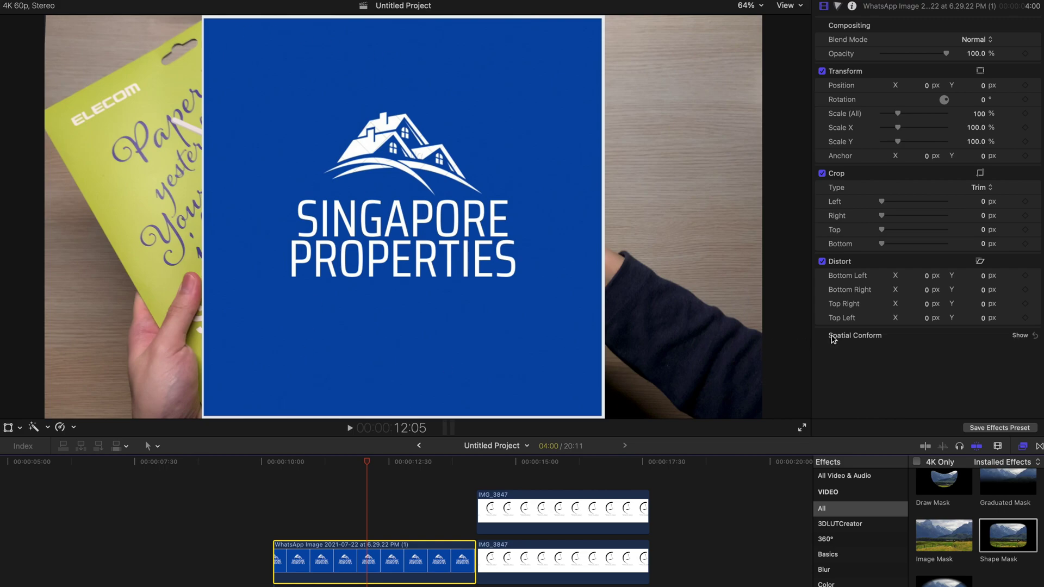
drag(883, 203, 889, 248)
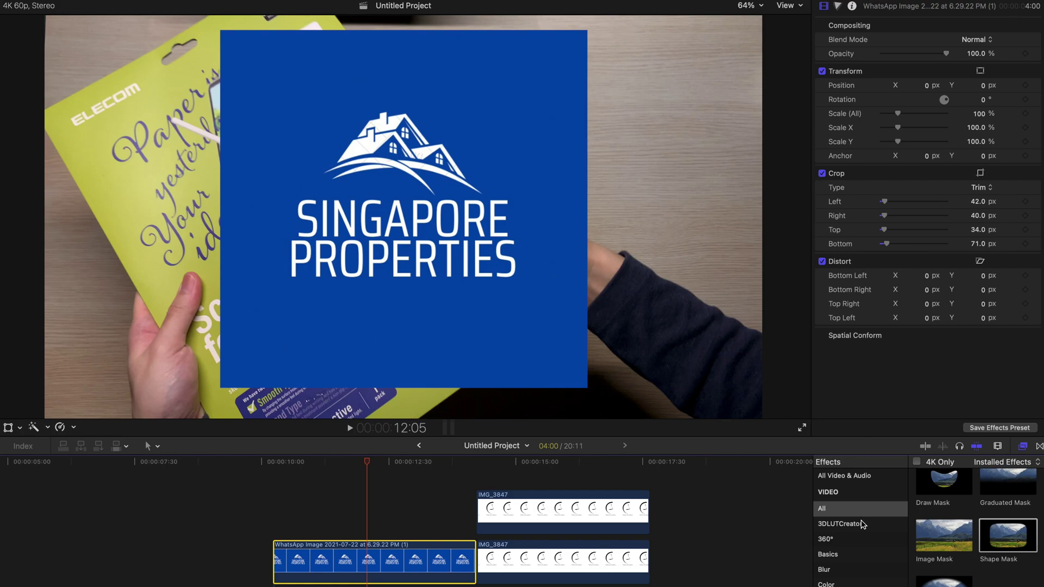
Search the effects for "key" and apply the Keyer effect to the Singapore Properties logo clip.
scroll(863, 524, down, 2)
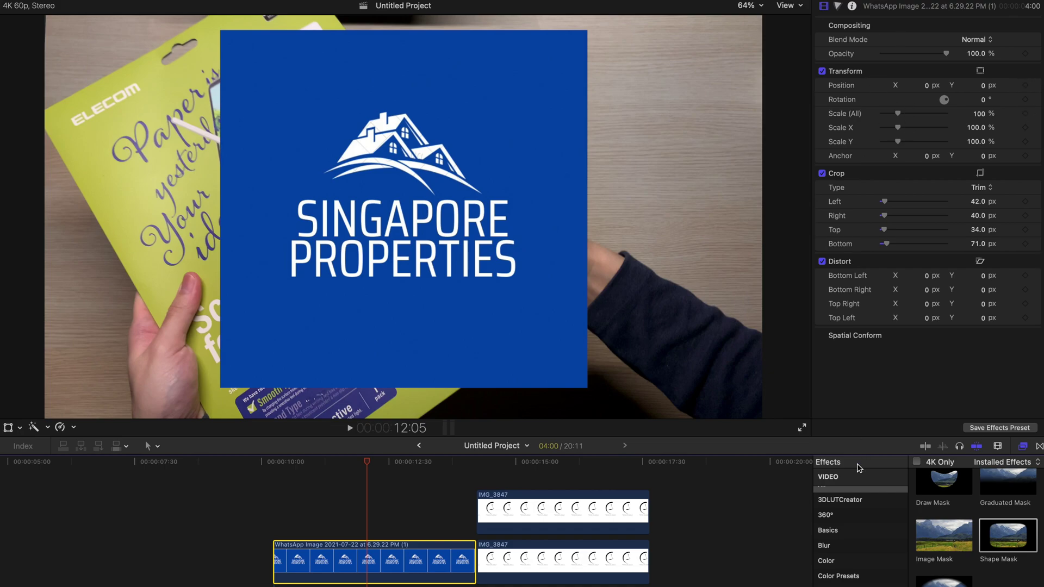
scroll(852, 539, up, 2)
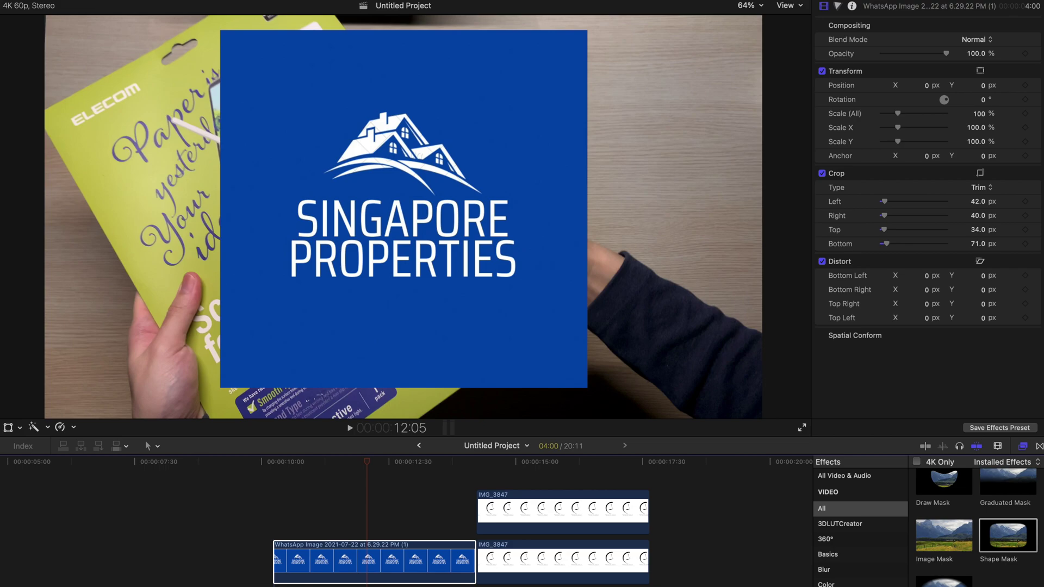
text(key)
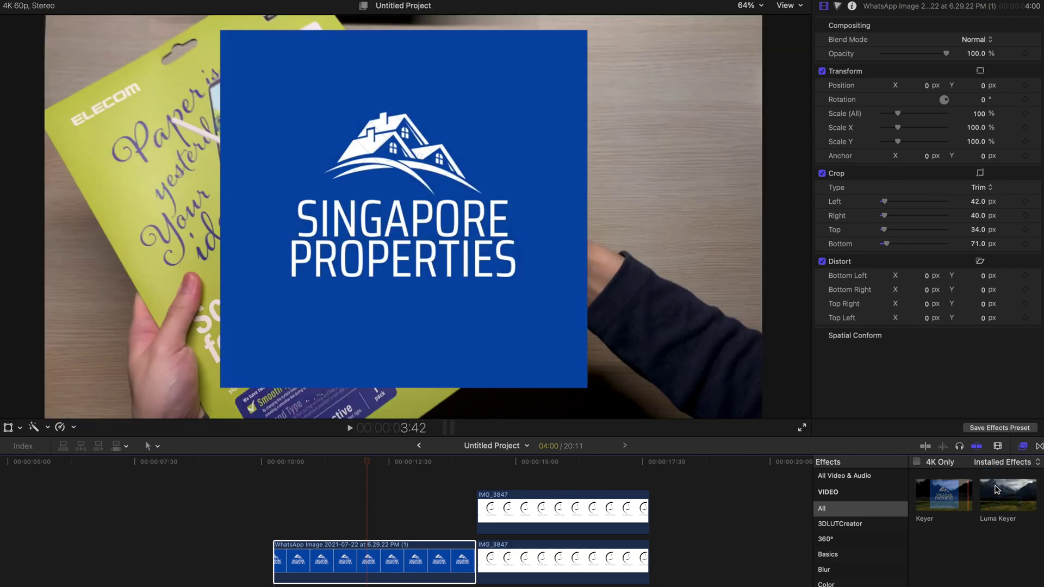
drag(958, 495, 333, 564)
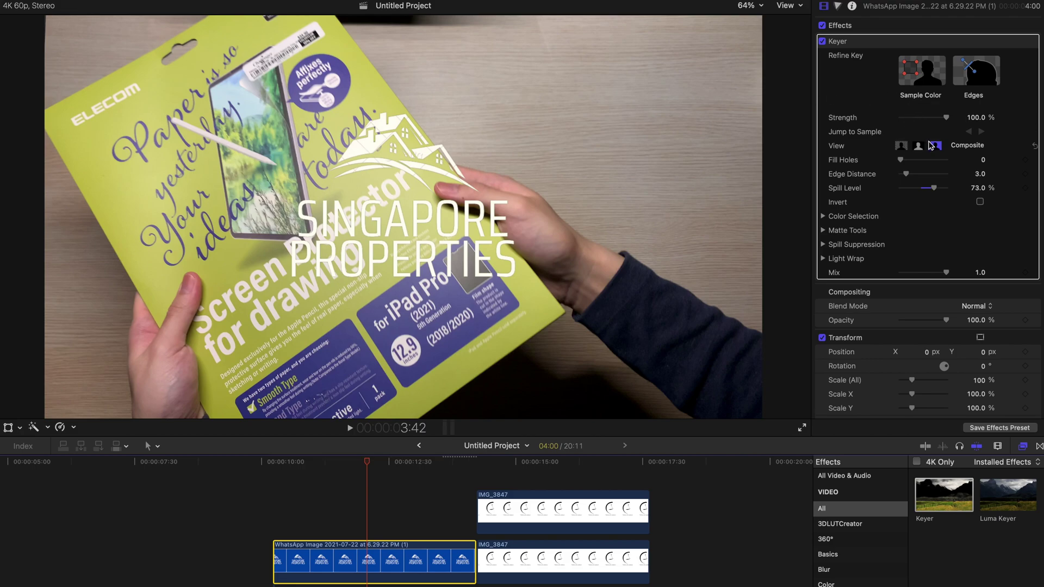
Expand the Keyer's Color Selection and Matte Tools settings and set Shrink/Expand to 10.
click(822, 216)
scroll(969, 344, down, 4)
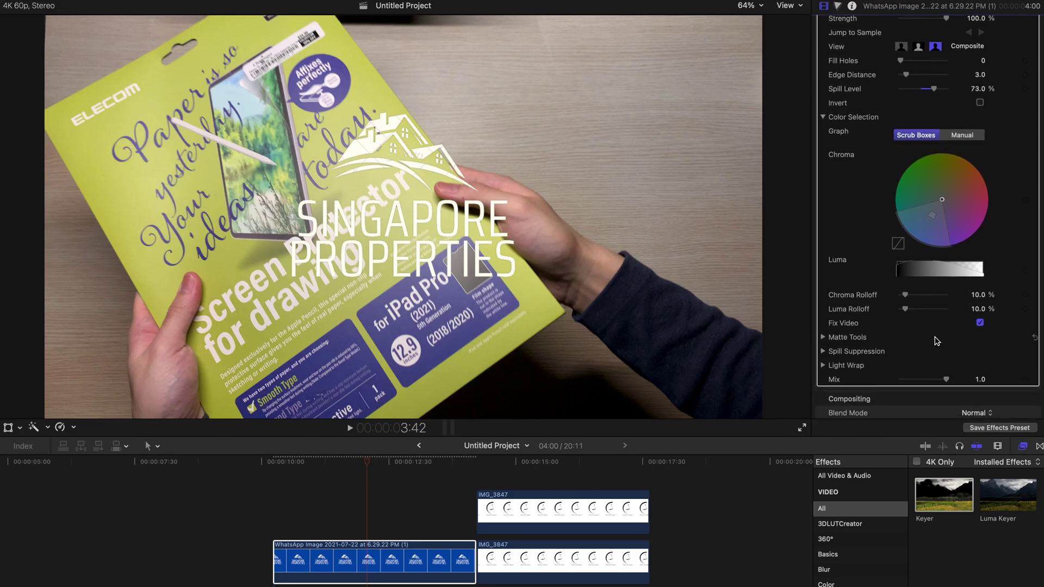
click(824, 338)
scroll(897, 332, down, 2)
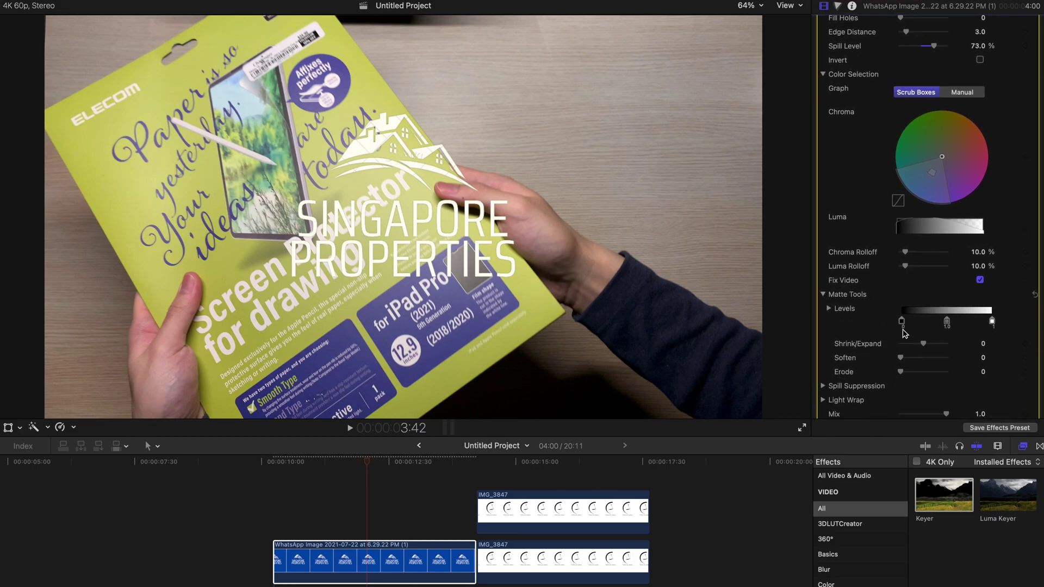
drag(979, 324, 860, 322)
scroll(931, 385, down, 2)
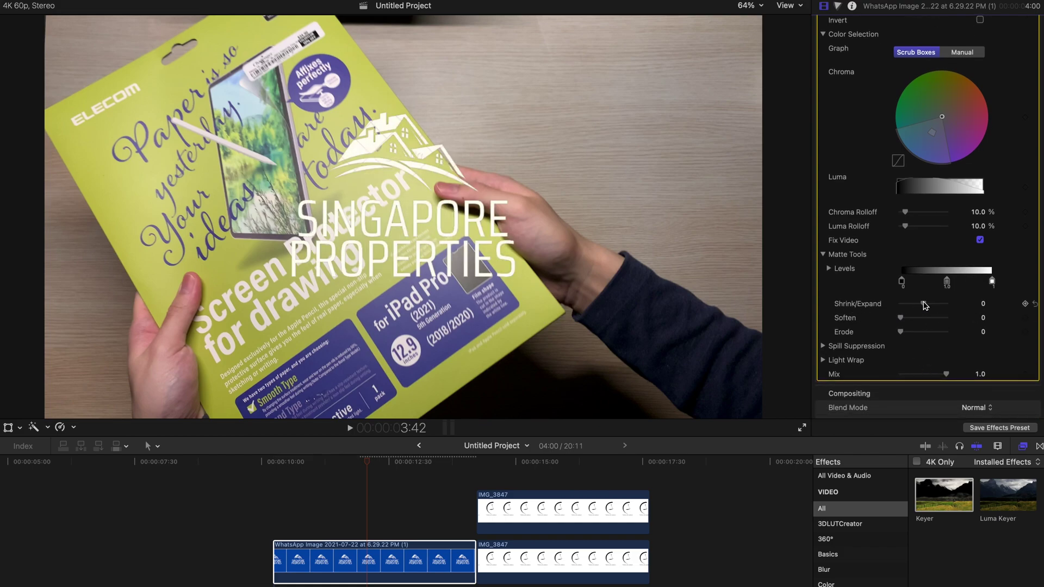
drag(924, 304, 961, 307)
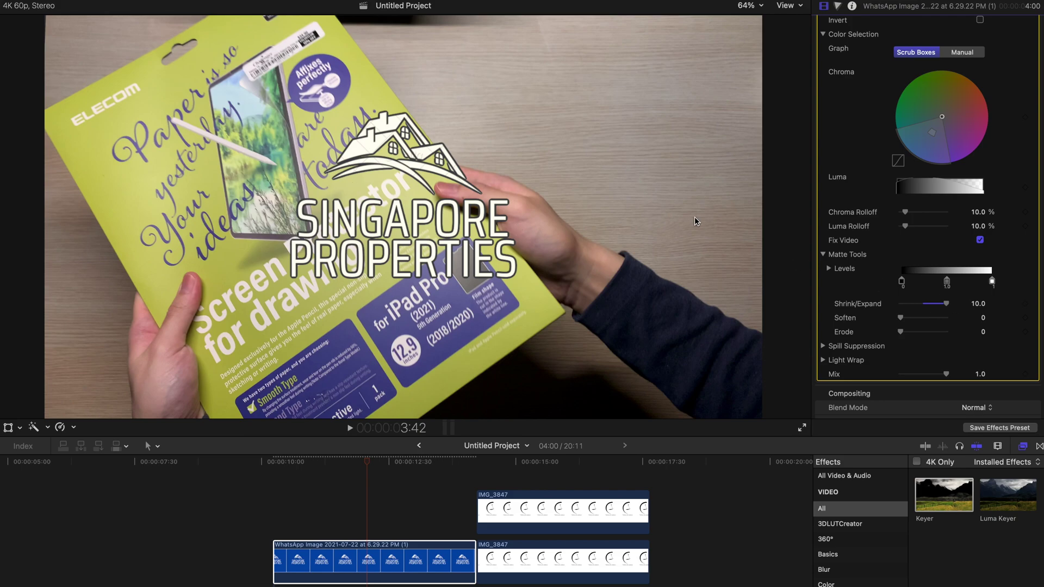
Scale the keyed Singapore Properties logo to 75% and set its position to X 1340 px, Y 546 px.
scroll(919, 273, up, 5)
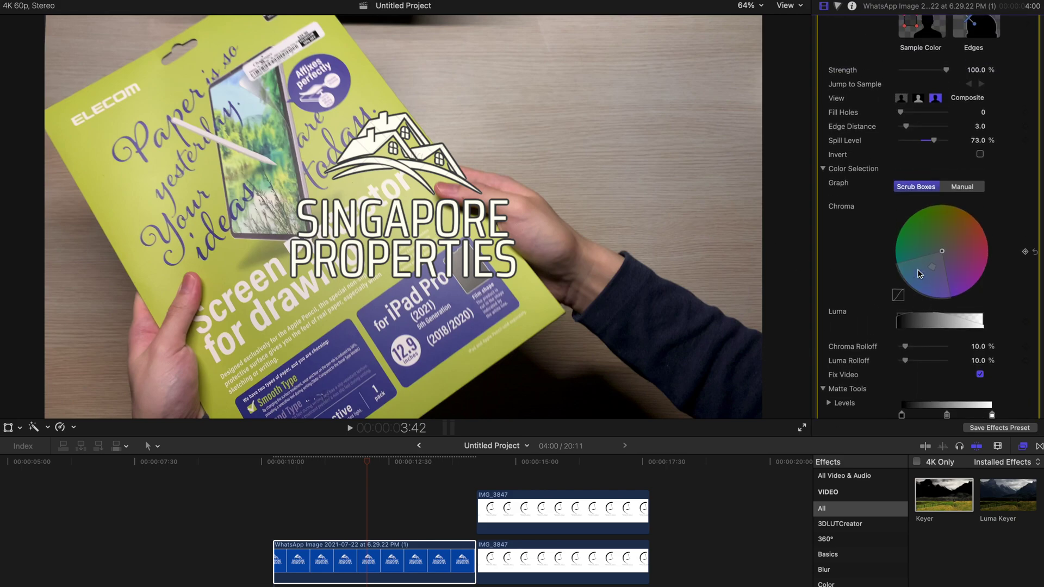
scroll(876, 239, down, 6)
scroll(876, 255, up, 5)
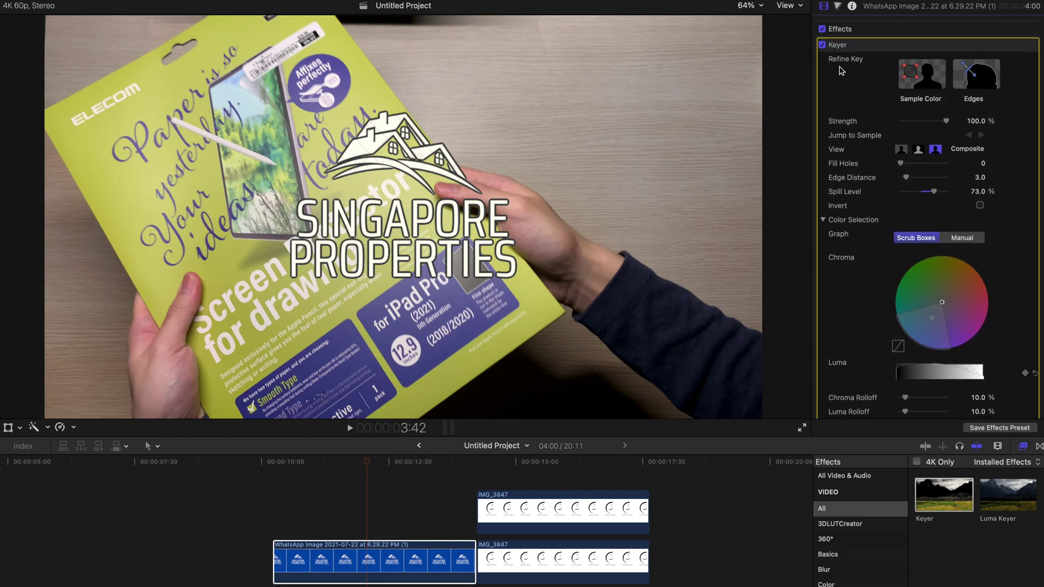
scroll(875, 231, down, 5)
scroll(919, 378, down, 2)
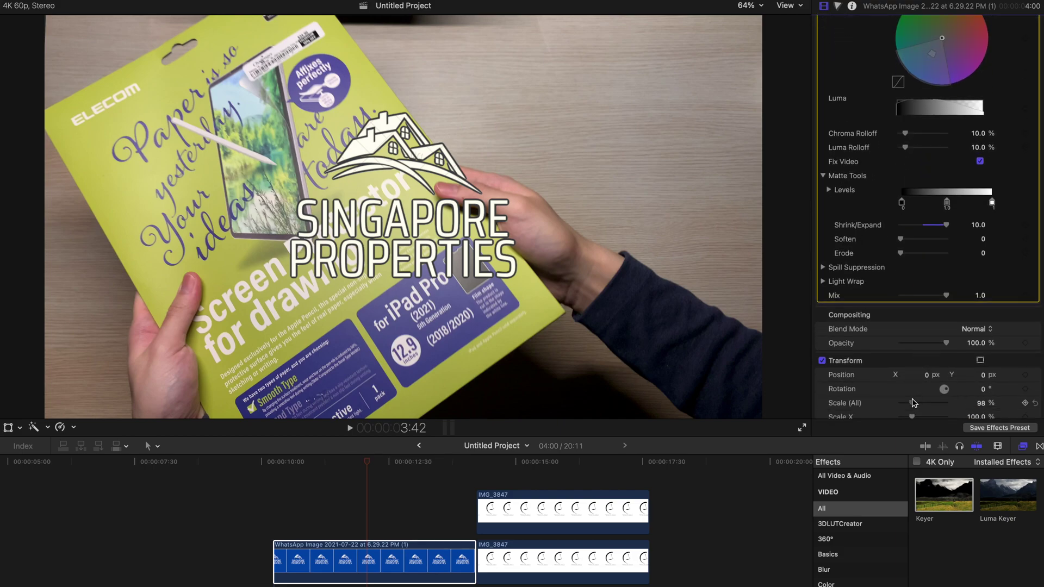
drag(914, 402, 958, 376)
click(983, 377)
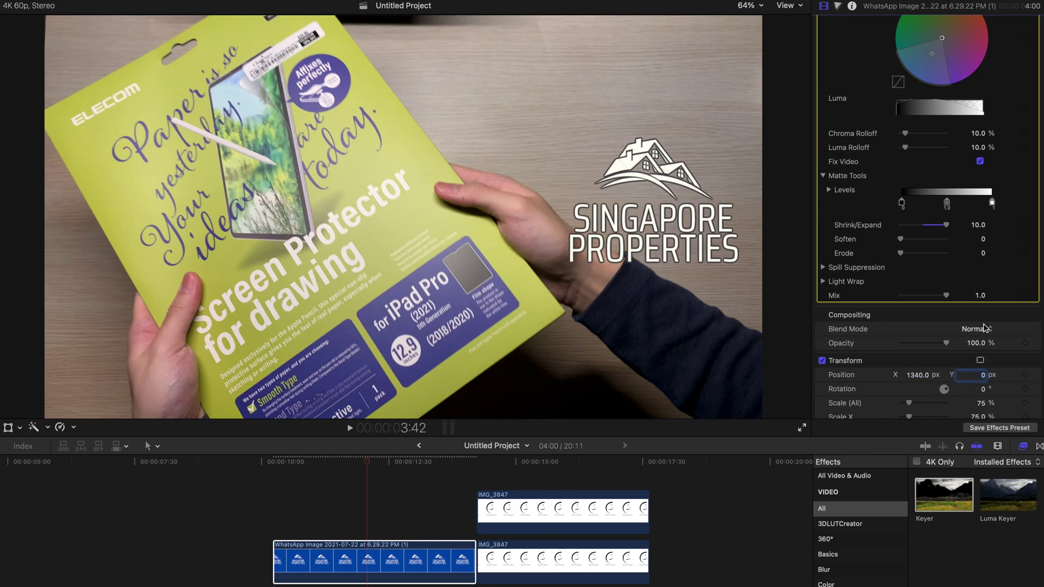
text(540)
key(Return)
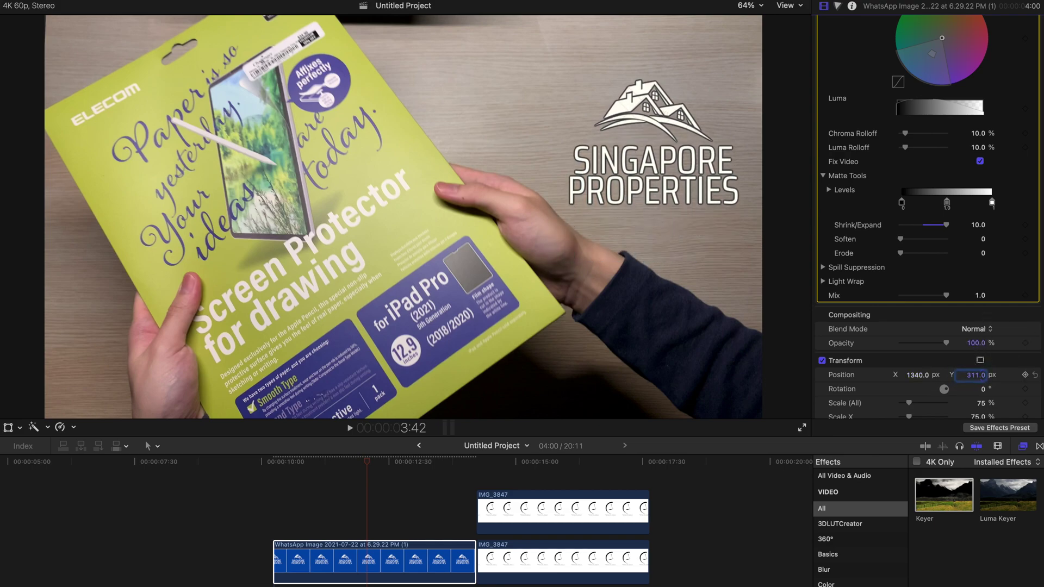
drag(982, 377, 984, 376)
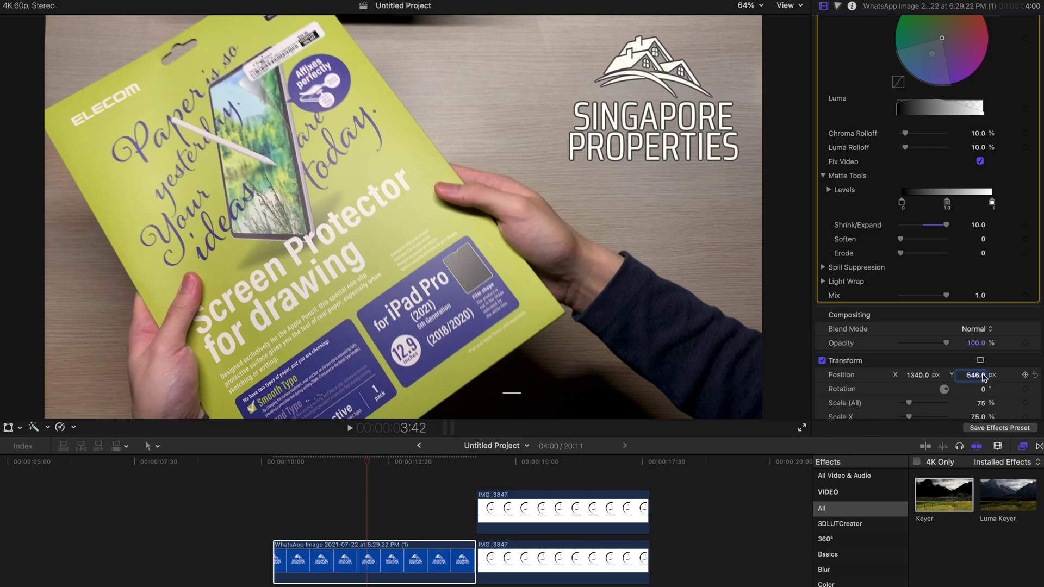